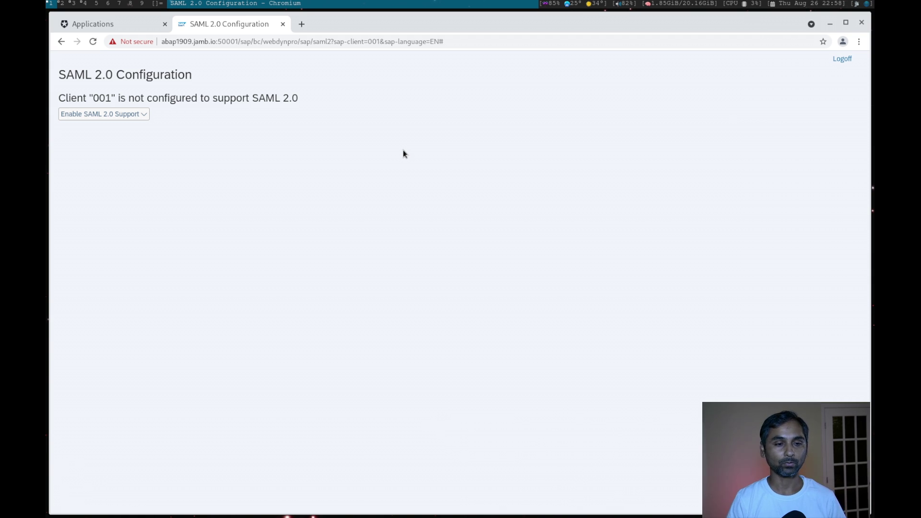
Step: Start creating a SAML 2.0 local provider named Auth0 and proceed through its initial and general settings
{"action": "left_click", "coordinate": [107, 114]}
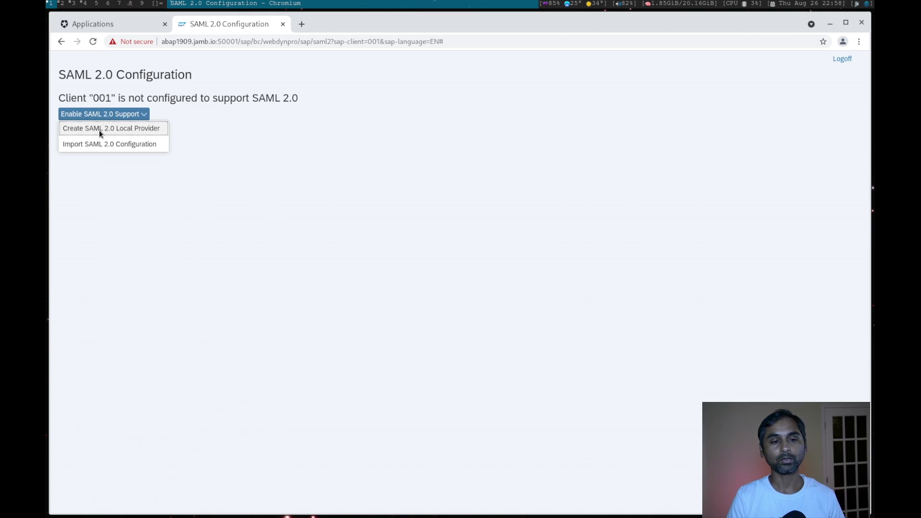
{"action": "left_click", "coordinate": [98, 129]}
{"action": "left_click", "coordinate": [177, 163]}
{"action": "type", "text": "Auth0"}
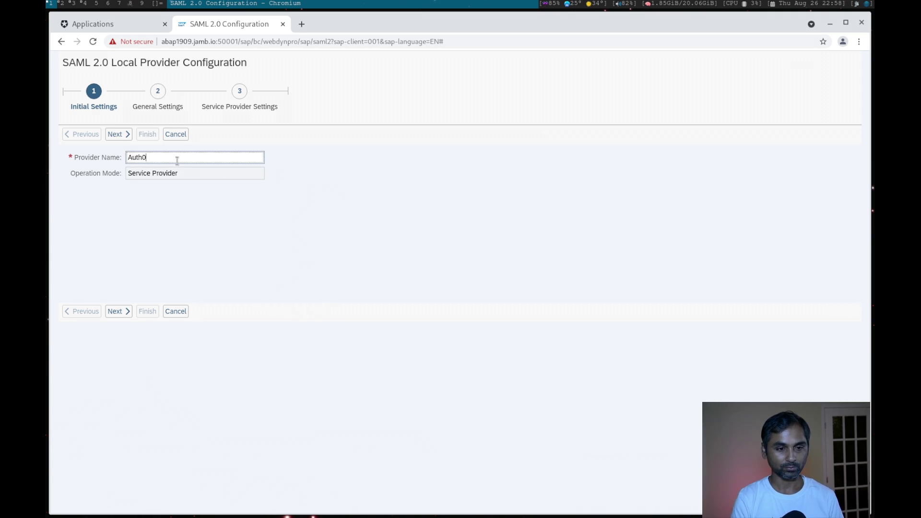
{"action": "left_click", "coordinate": [118, 311]}
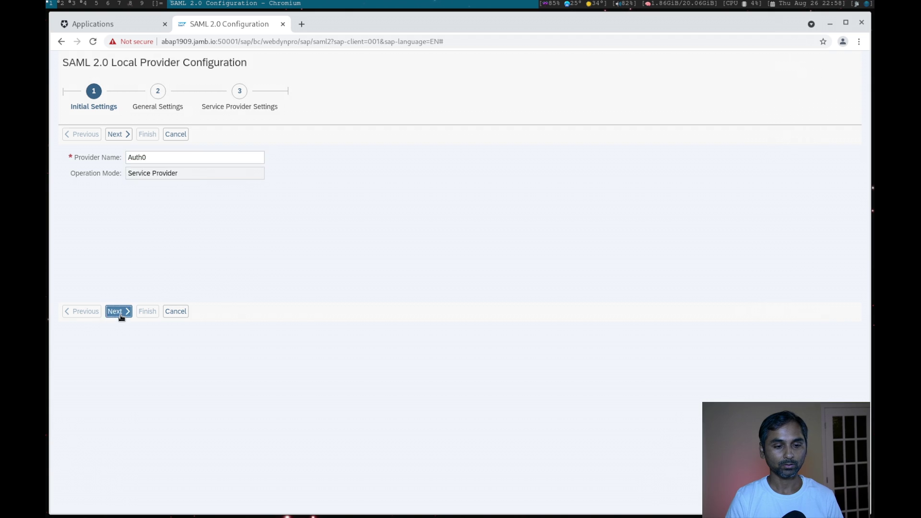
{"action": "left_click", "coordinate": [118, 311]}
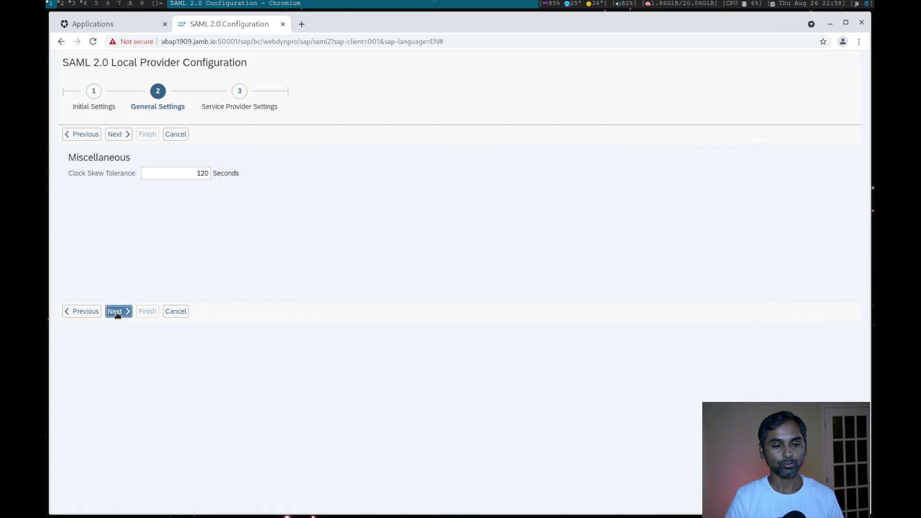
Step: Set the identity provider discovery selection mode to Automatic and finish the local provider configuration
{"action": "left_click", "coordinate": [201, 174]}
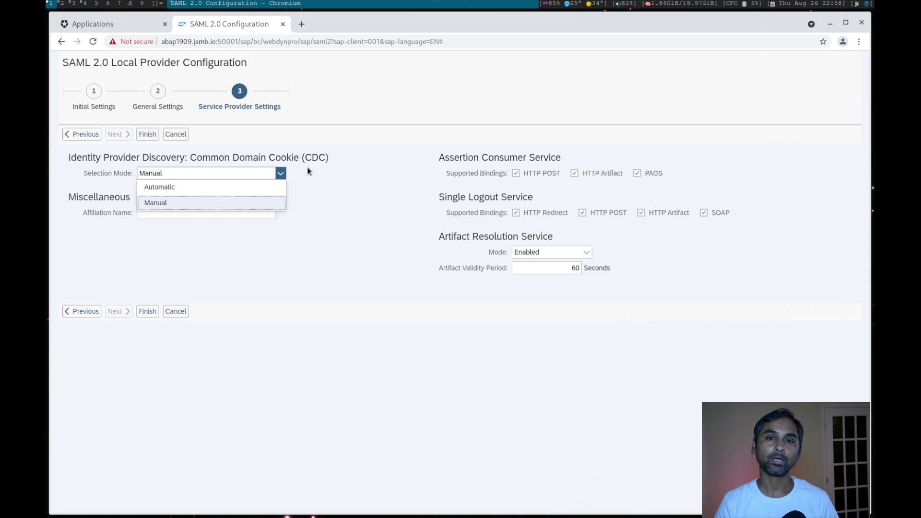
{"action": "left_click", "coordinate": [176, 188]}
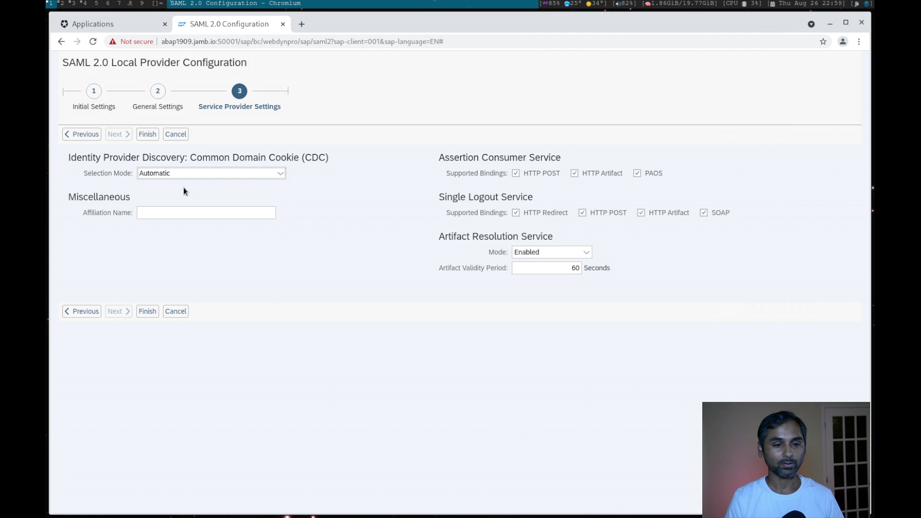
{"action": "left_click", "coordinate": [148, 312]}
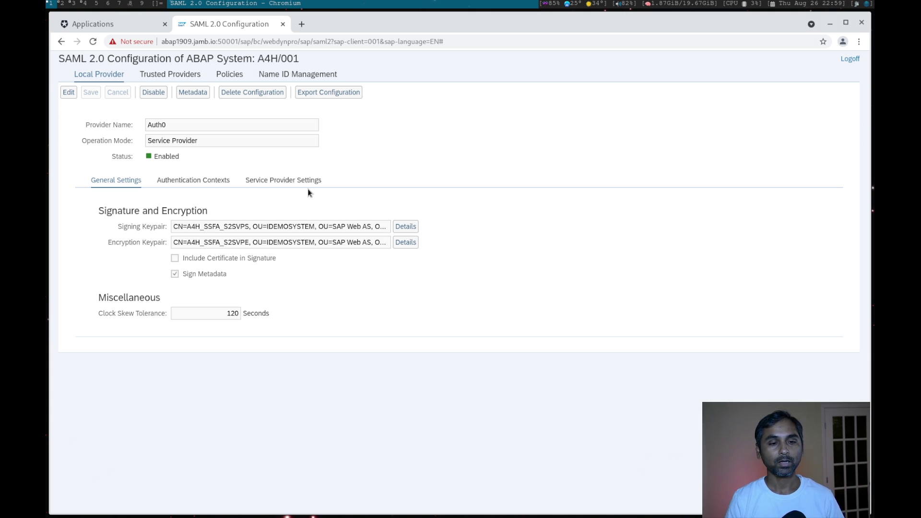
Step: Switch to the Auth0 dashboard and create a Native application named Fiori
{"action": "left_click", "coordinate": [128, 25]}
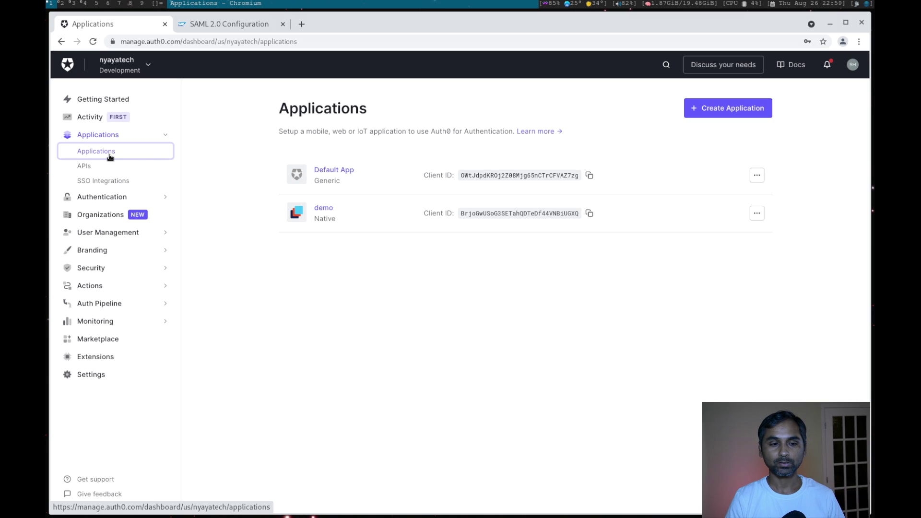
{"action": "left_click", "coordinate": [734, 114]}
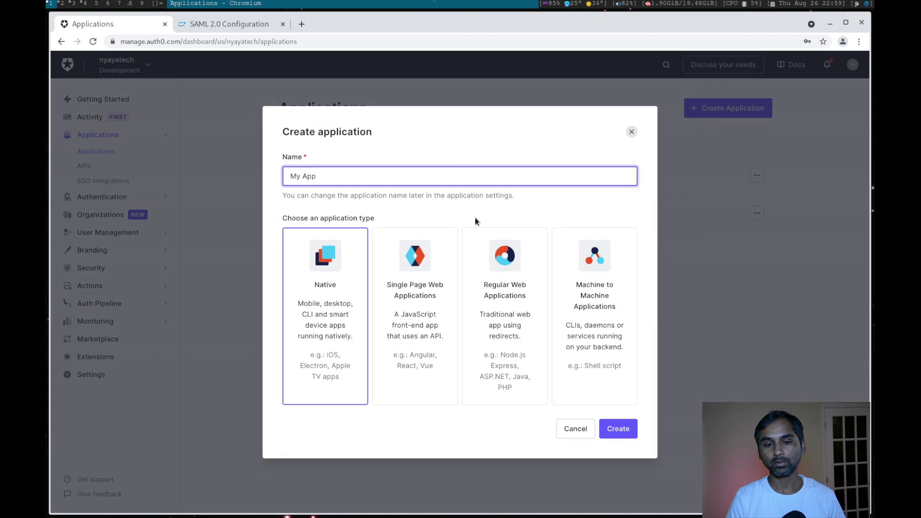
{"action": "left_click_drag", "start_coordinate": [328, 176], "coordinate": [245, 179]}
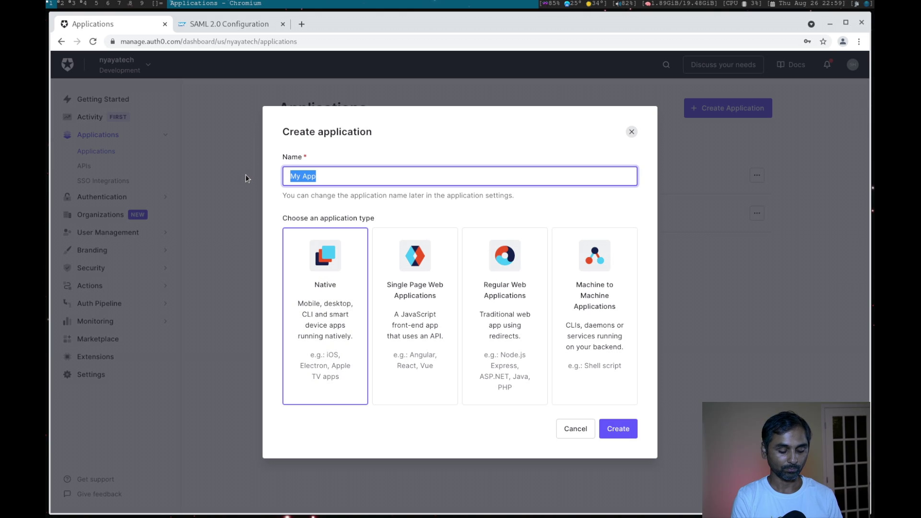
{"action": "type", "text": "Fiori"}
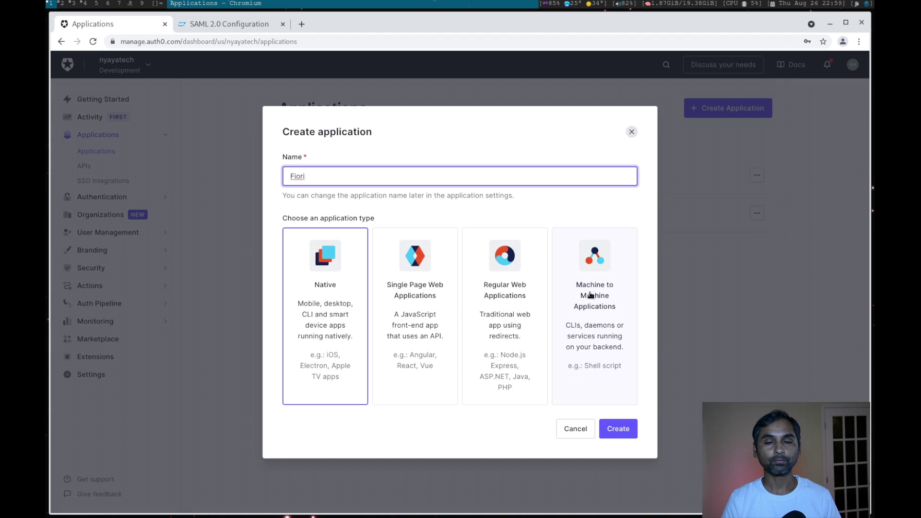
{"action": "left_click", "coordinate": [624, 432]}
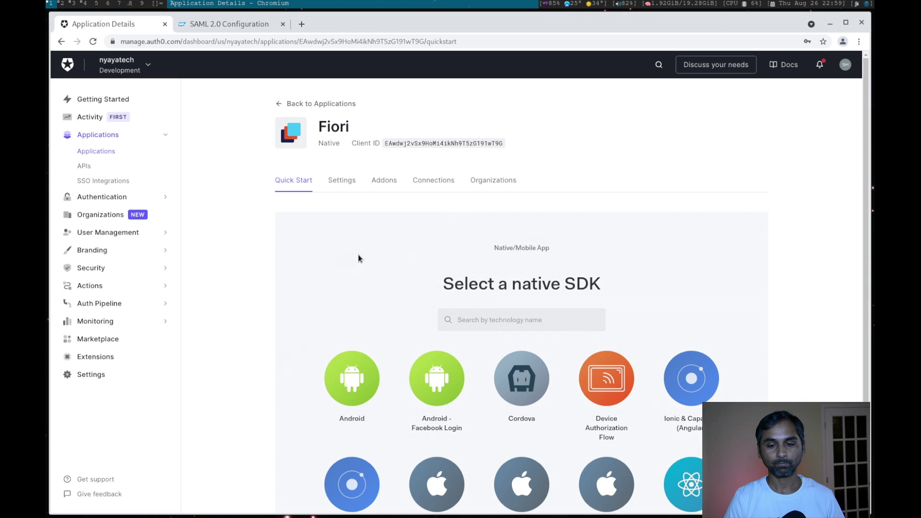
{"action": "scroll", "coordinate": [276, 245], "scroll_direction": "down", "scroll_amount": 5}
{"action": "scroll", "coordinate": [275, 243], "scroll_direction": "up", "scroll_amount": 5}
{"action": "left_click", "coordinate": [342, 185]}
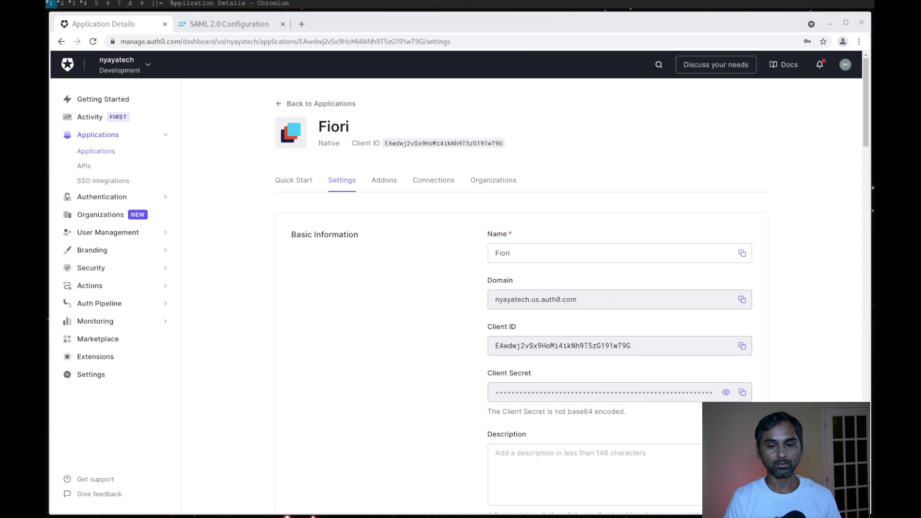
{"action": "scroll", "coordinate": [338, 325], "scroll_direction": "down", "scroll_amount": 5}
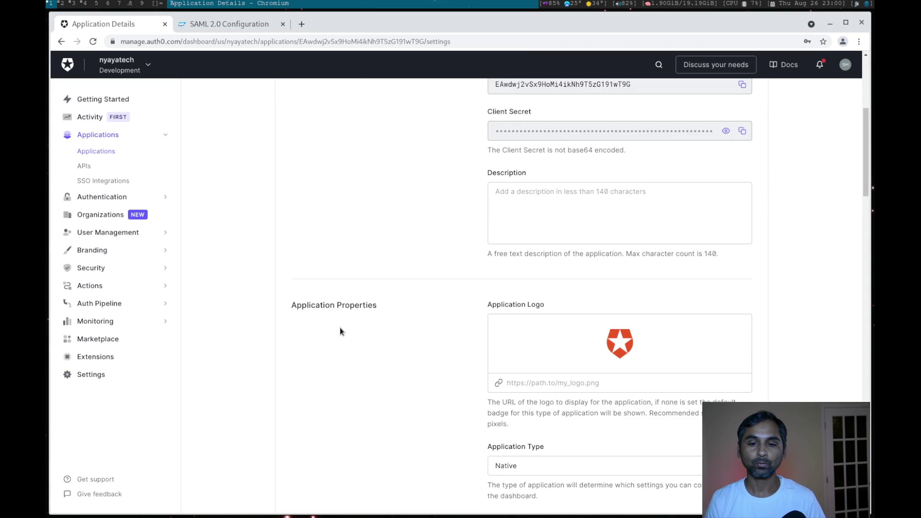
{"action": "scroll", "coordinate": [341, 336], "scroll_direction": "down", "scroll_amount": 7}
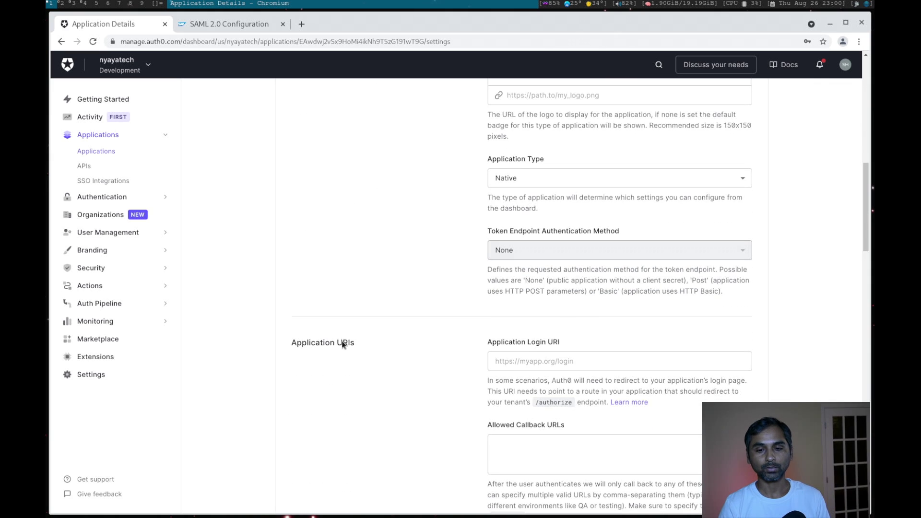
{"action": "left_click", "coordinate": [527, 257]}
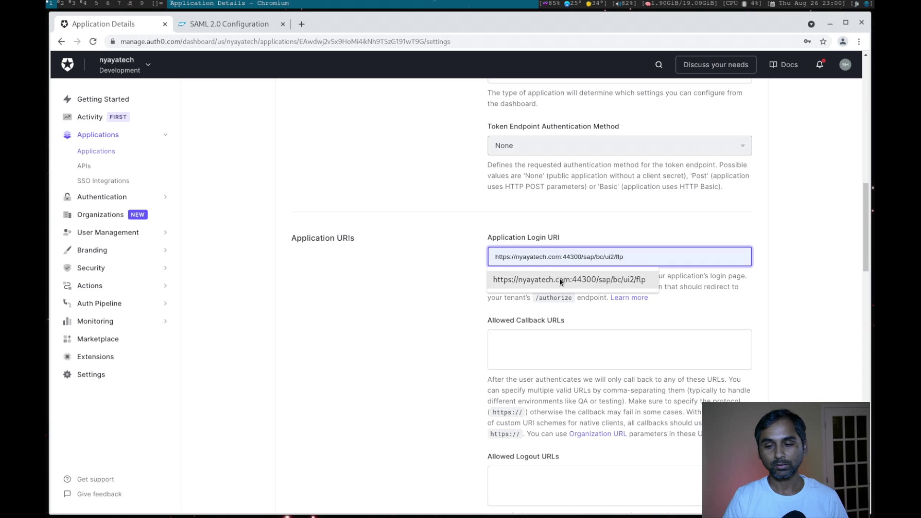
{"action": "left_click", "coordinate": [559, 280]}
{"action": "left_click_drag", "start_coordinate": [664, 259], "coordinate": [468, 260]}
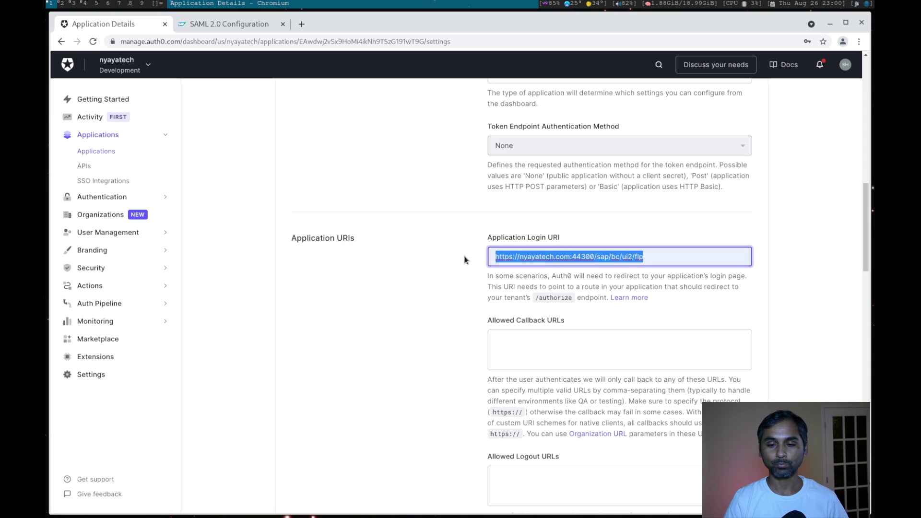
{"action": "left_click", "coordinate": [555, 258]}
{"action": "left_click_drag", "start_coordinate": [519, 259], "coordinate": [573, 259]}
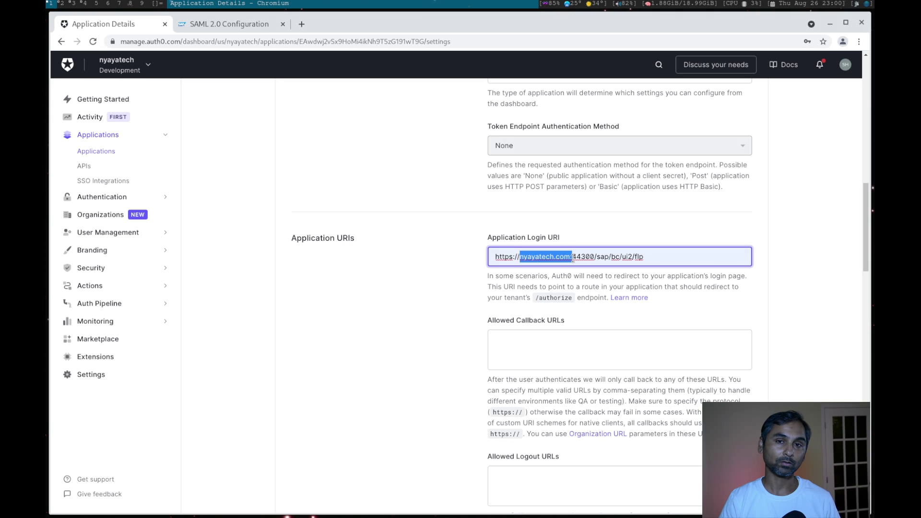
{"action": "left_click_drag", "start_coordinate": [580, 258], "coordinate": [600, 258]}
{"action": "left_click_drag", "start_coordinate": [656, 257], "coordinate": [473, 261]}
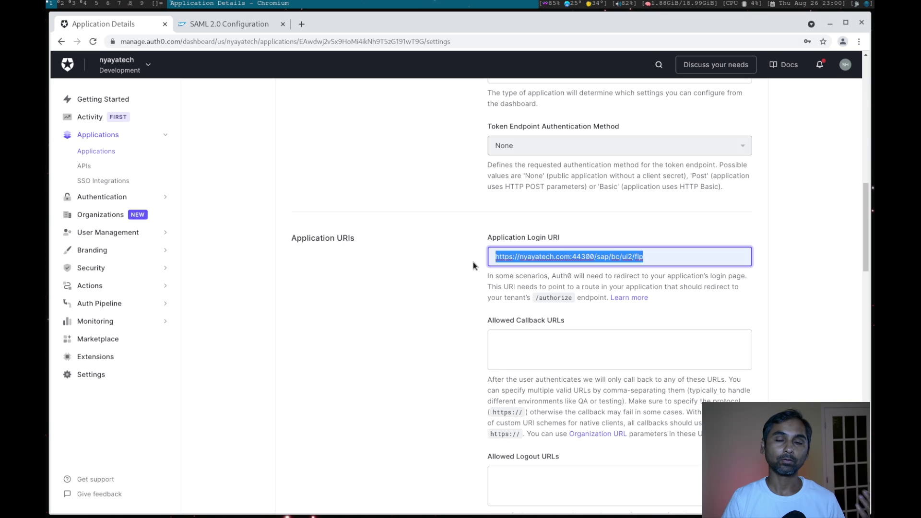
{"action": "scroll", "coordinate": [455, 278], "scroll_direction": "down", "scroll_amount": 2}
{"action": "left_click", "coordinate": [539, 274]}
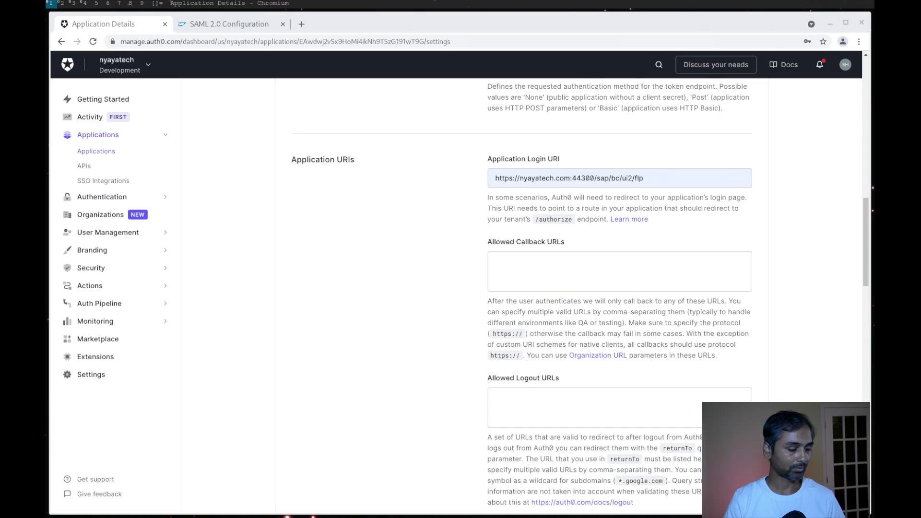
{"action": "left_click", "coordinate": [551, 277]}
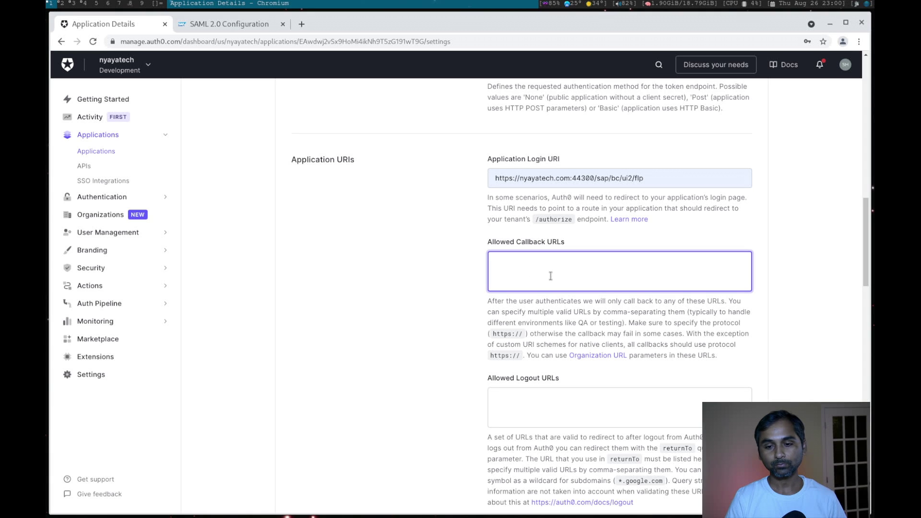
{"action": "type", "text": "https://nyayatech.com:44300/sap/saml2/sp/acs/001"}
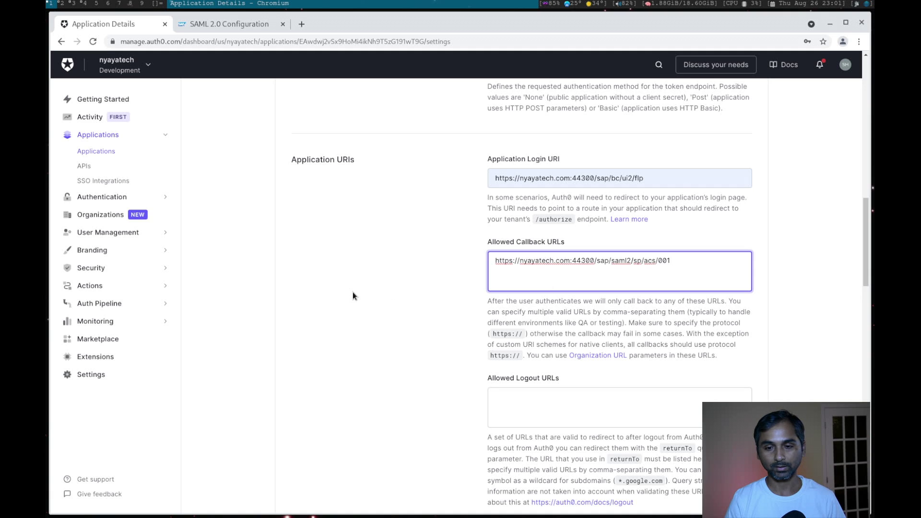
{"action": "scroll", "coordinate": [372, 300], "scroll_direction": "down", "scroll_amount": 14}
{"action": "scroll", "coordinate": [375, 300], "scroll_direction": "down", "scroll_amount": 9}
{"action": "left_click", "coordinate": [504, 400]}
Step: Open the SAML2 Web App addon of the Fiori application and download the identity provider metadata
{"action": "scroll", "coordinate": [451, 302], "scroll_direction": "up", "scroll_amount": 3}
{"action": "scroll", "coordinate": [451, 303], "scroll_direction": "up", "scroll_amount": 18}
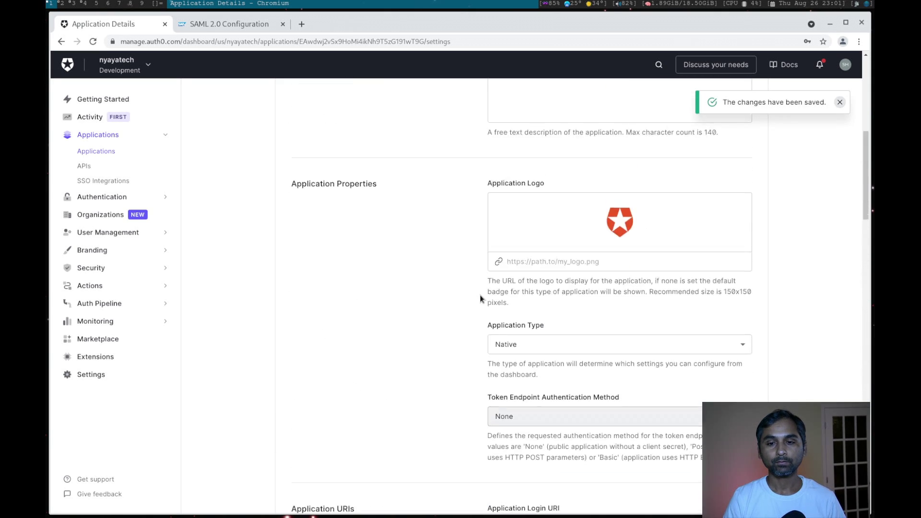
{"action": "scroll", "coordinate": [480, 294], "scroll_direction": "up", "scroll_amount": 8}
{"action": "left_click", "coordinate": [385, 180]}
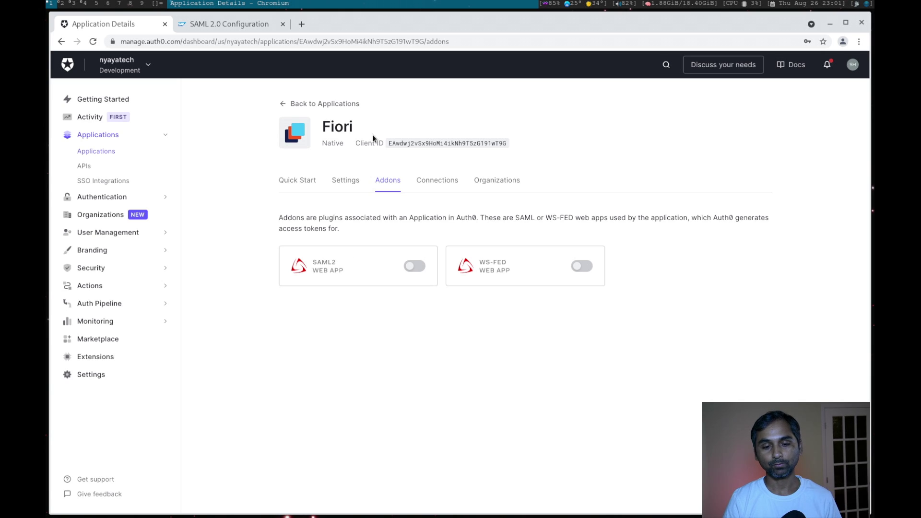
{"action": "left_click", "coordinate": [415, 267]}
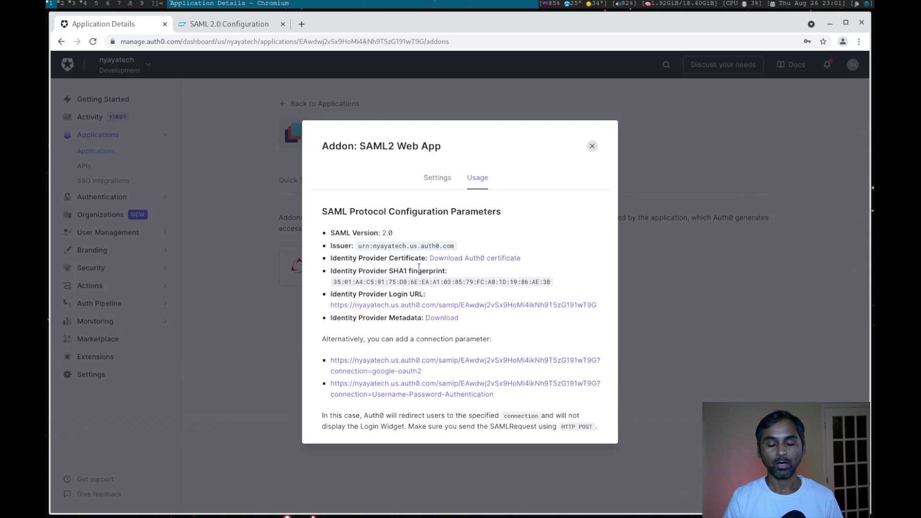
{"action": "left_click", "coordinate": [433, 318]}
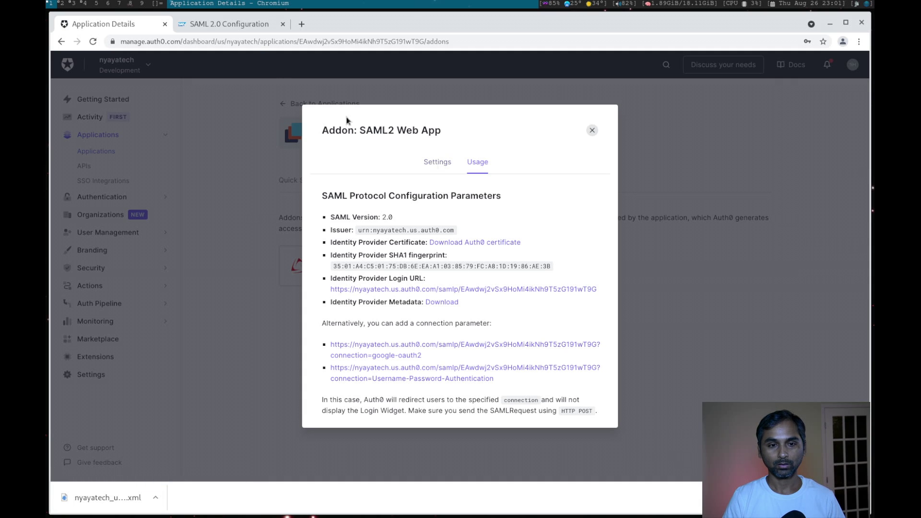
Step: Back in SAP SAML 2.0 Configuration, add a trusted identity provider from the metadata file nyayatech_us_auth0_com-metadata (2).xml
{"action": "left_click", "coordinate": [231, 25]}
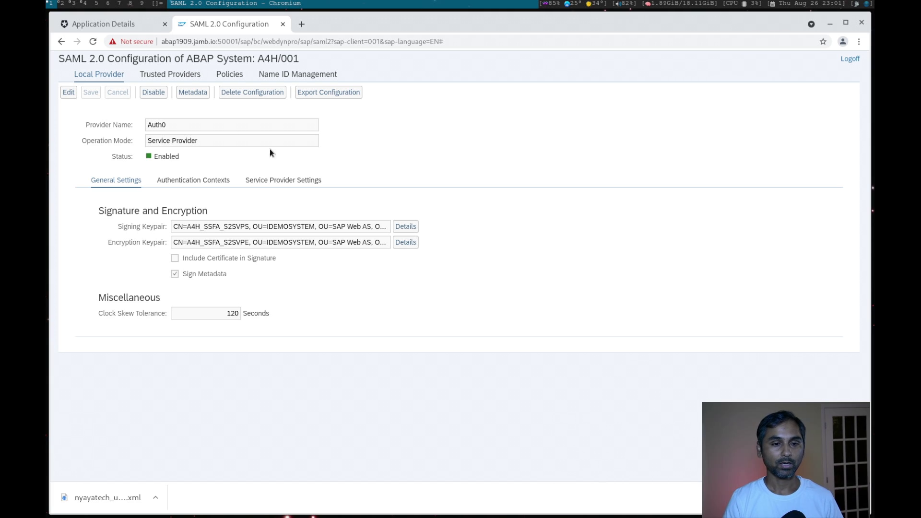
{"action": "left_click", "coordinate": [183, 76]}
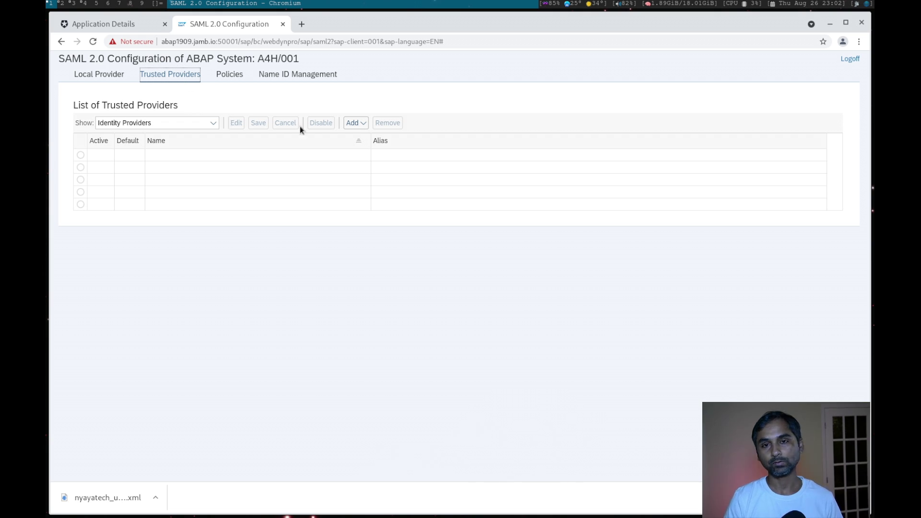
{"action": "left_click", "coordinate": [356, 123]}
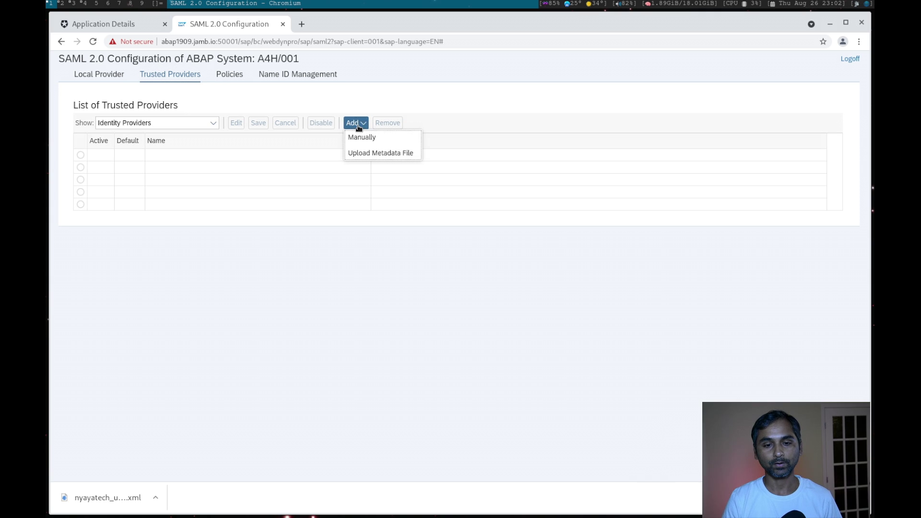
{"action": "left_click", "coordinate": [388, 154]}
{"action": "left_click", "coordinate": [369, 228]}
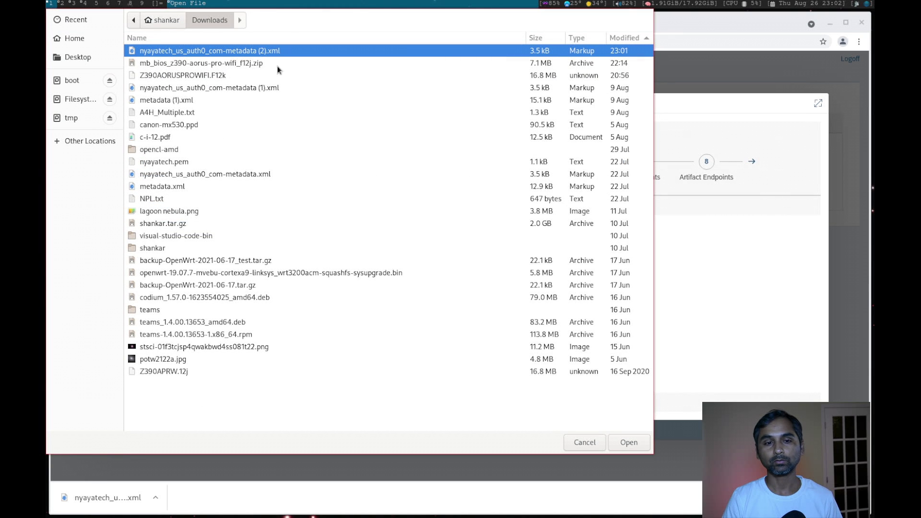
{"action": "left_click", "coordinate": [637, 441]}
Step: Carry the imported provider details through to the authentication requirements, keeping the default name, signature, encryption and endpoint settings
{"action": "left_click", "coordinate": [159, 402]}
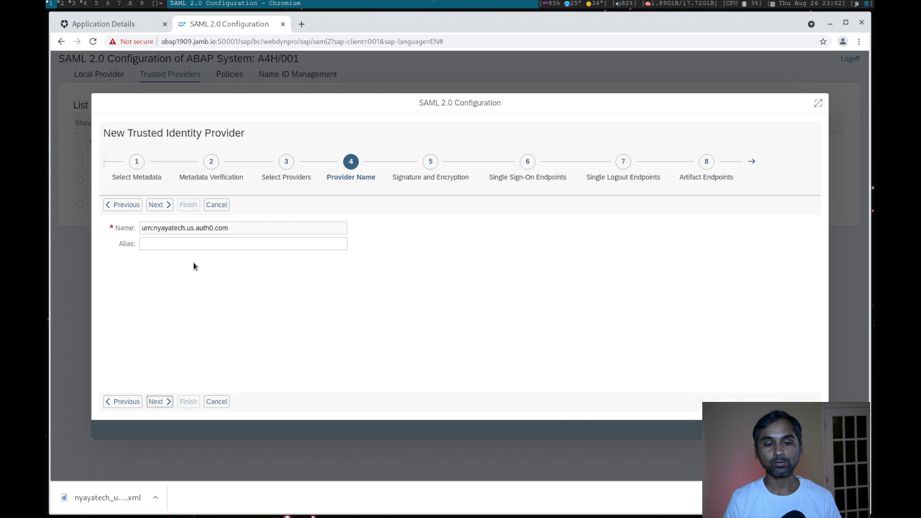
{"action": "left_click", "coordinate": [158, 403]}
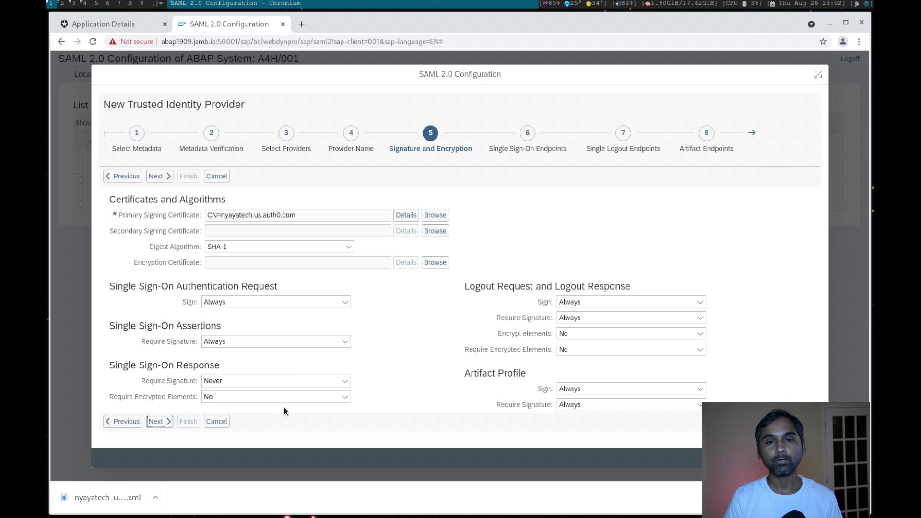
{"action": "left_click", "coordinate": [158, 422]}
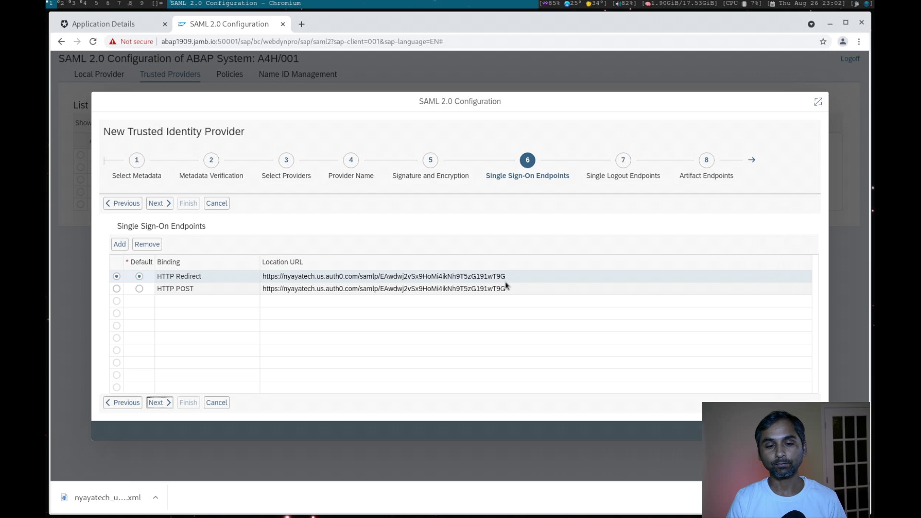
{"action": "left_click", "coordinate": [160, 403]}
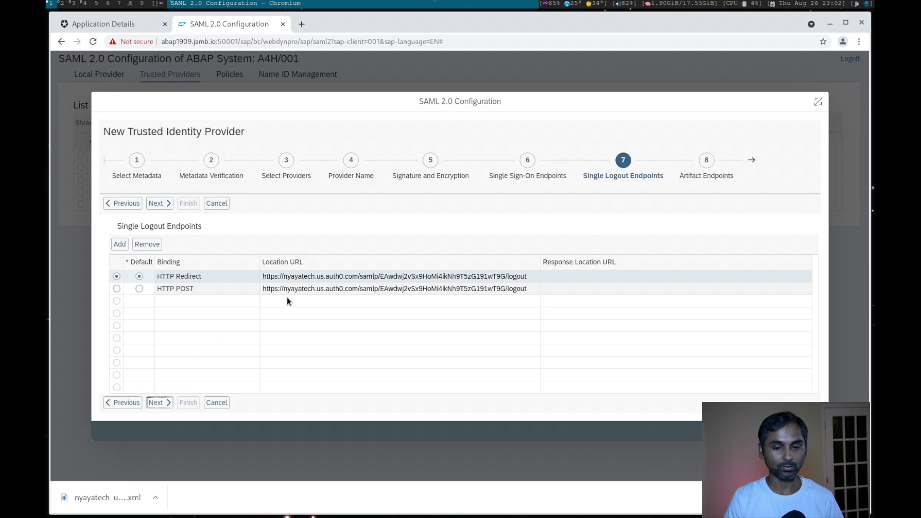
{"action": "left_click", "coordinate": [158, 402]}
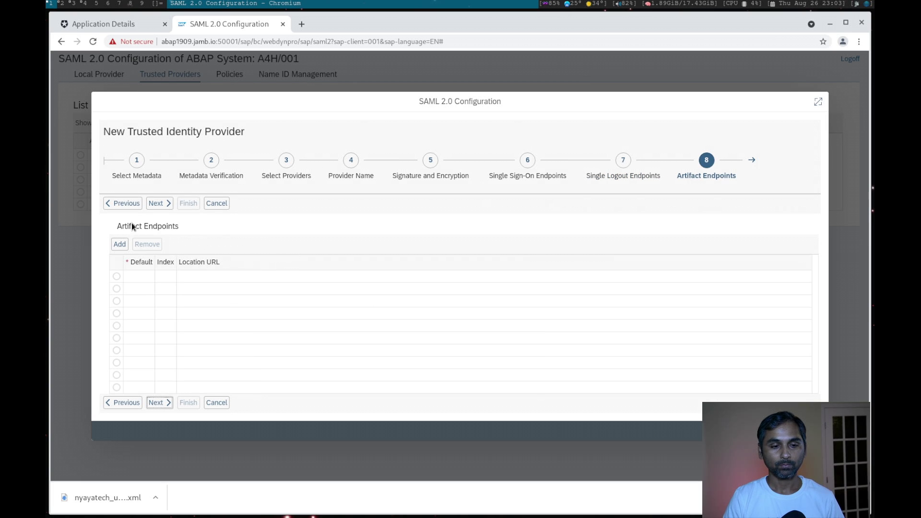
{"action": "left_click", "coordinate": [148, 404]}
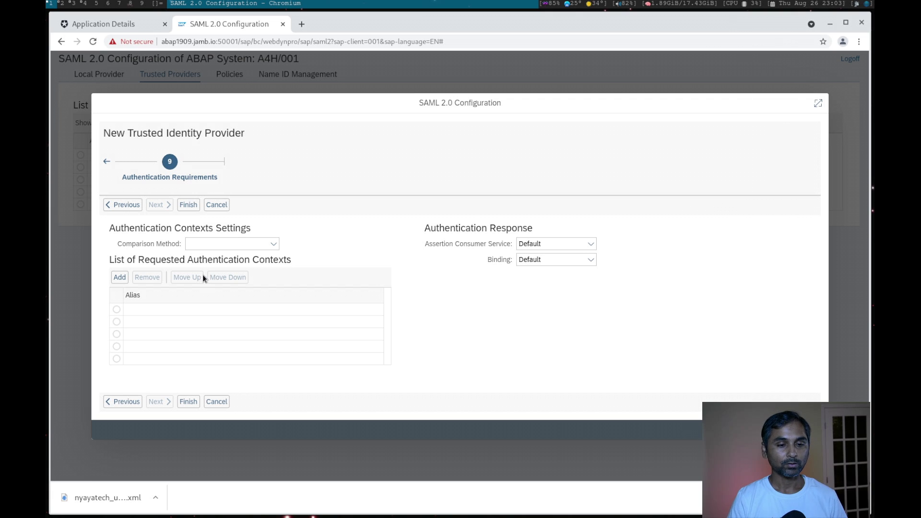
Step: Set the authentication context comparison method to Minimum, add PasswordProtectedTransport as a requested context, and finish the trusted identity provider
{"action": "left_click", "coordinate": [274, 245]}
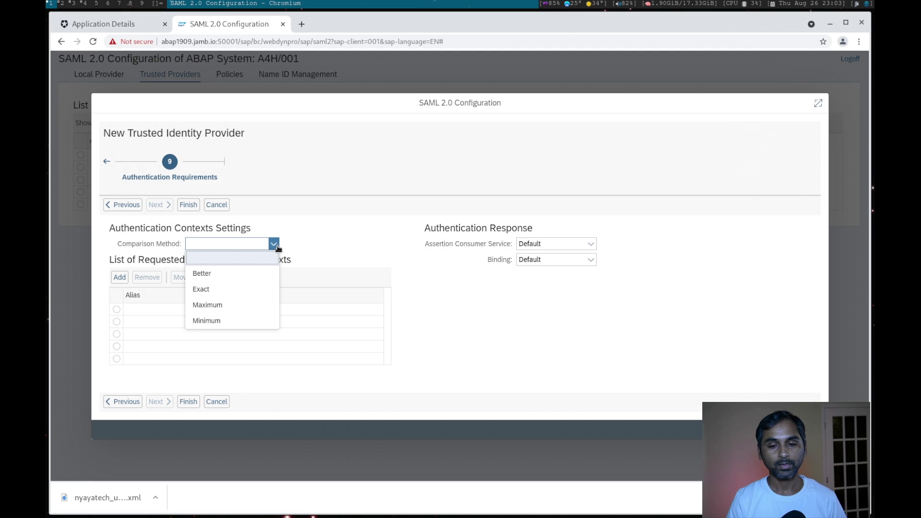
{"action": "left_click", "coordinate": [214, 320]}
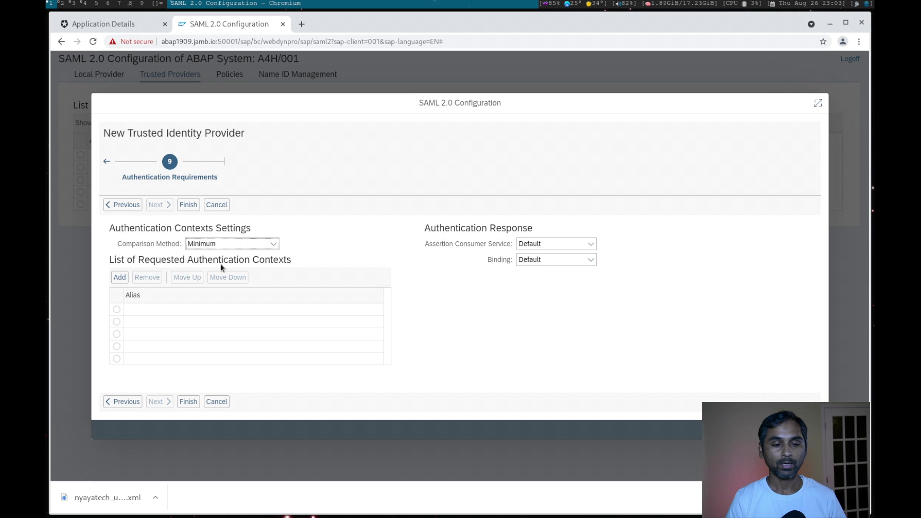
{"action": "left_click", "coordinate": [120, 277]}
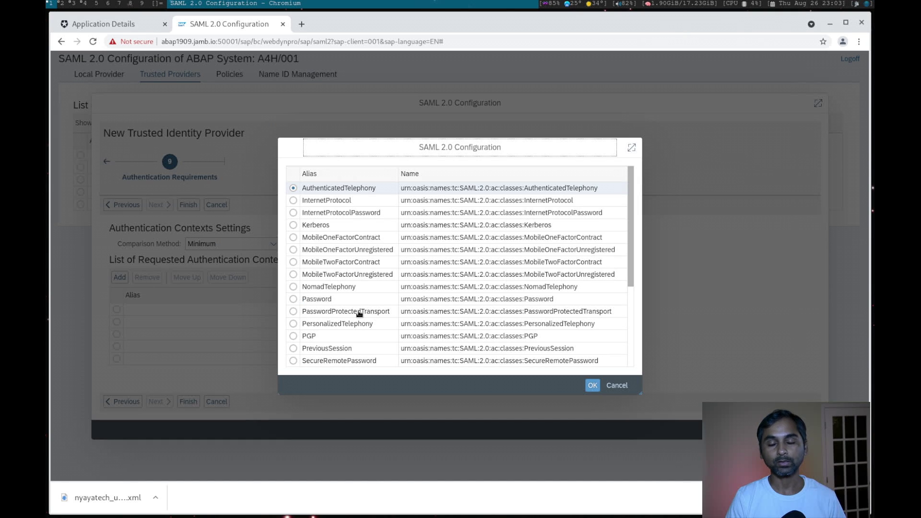
{"action": "left_click", "coordinate": [358, 312]}
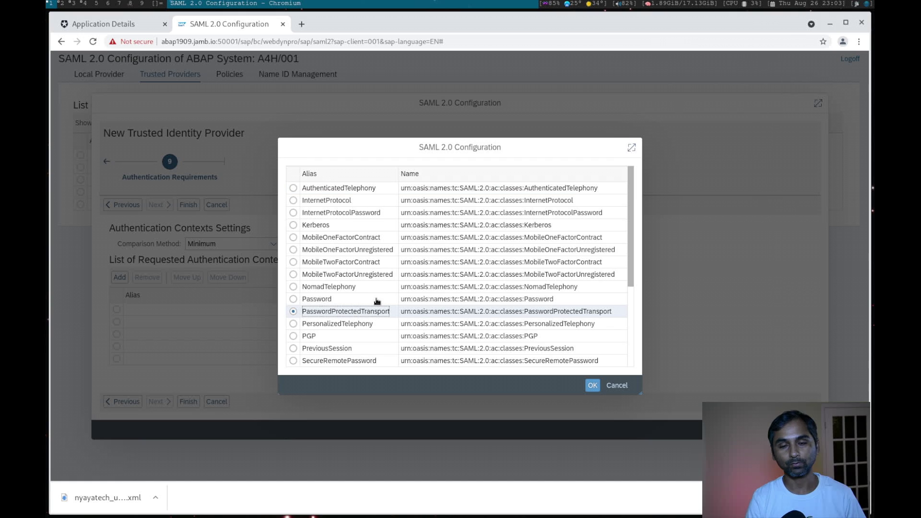
{"action": "left_click", "coordinate": [592, 385]}
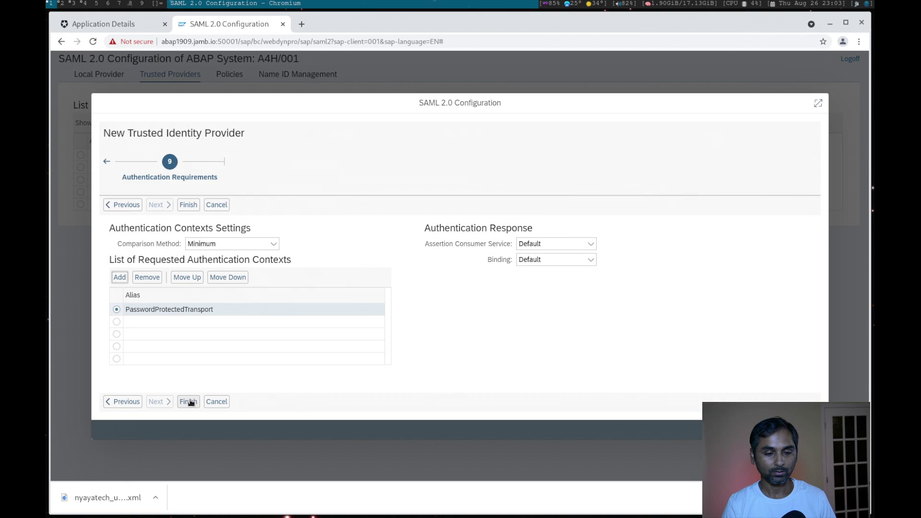
{"action": "left_click", "coordinate": [188, 402]}
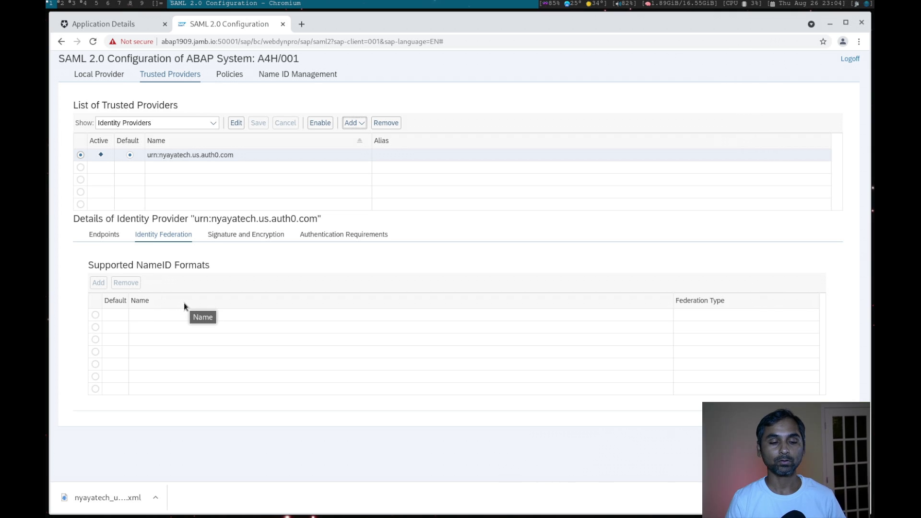
Step: Add E-mail as a supported NameID format for urn:nyayatech.us.auth0.com with User ID Mapping Mode Logon Alias, and save the provider
{"action": "left_click", "coordinate": [236, 125]}
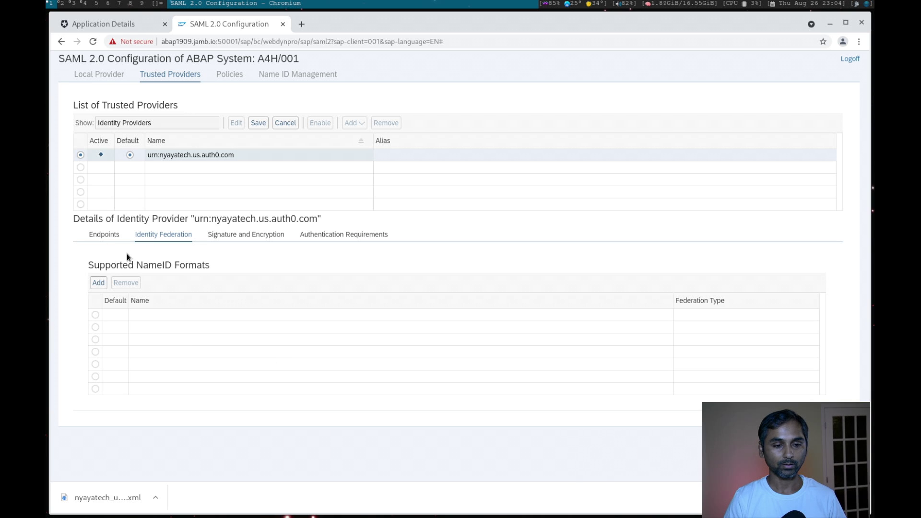
{"action": "left_click", "coordinate": [99, 284]}
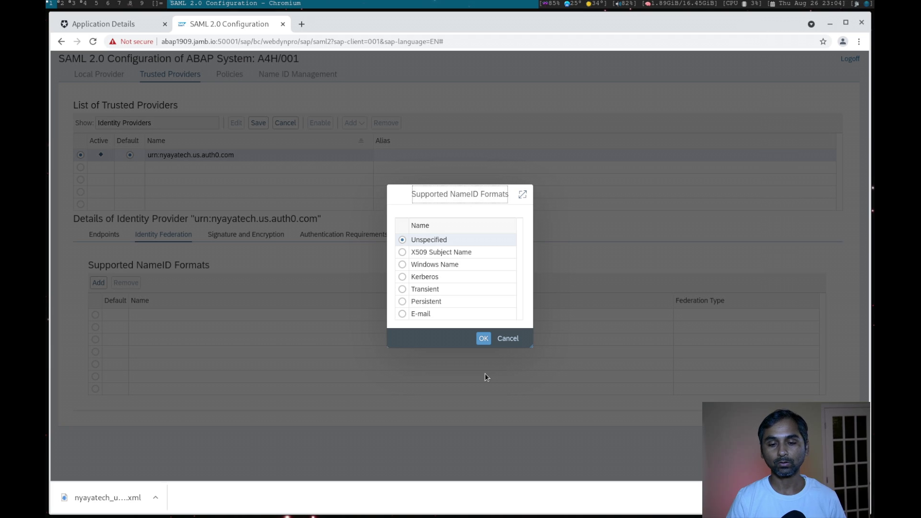
{"action": "left_click", "coordinate": [406, 315]}
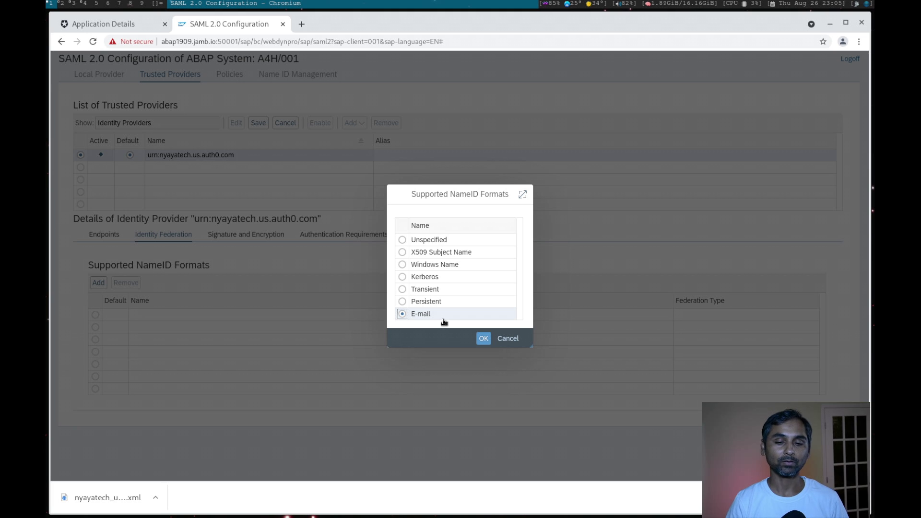
{"action": "left_click", "coordinate": [485, 339]}
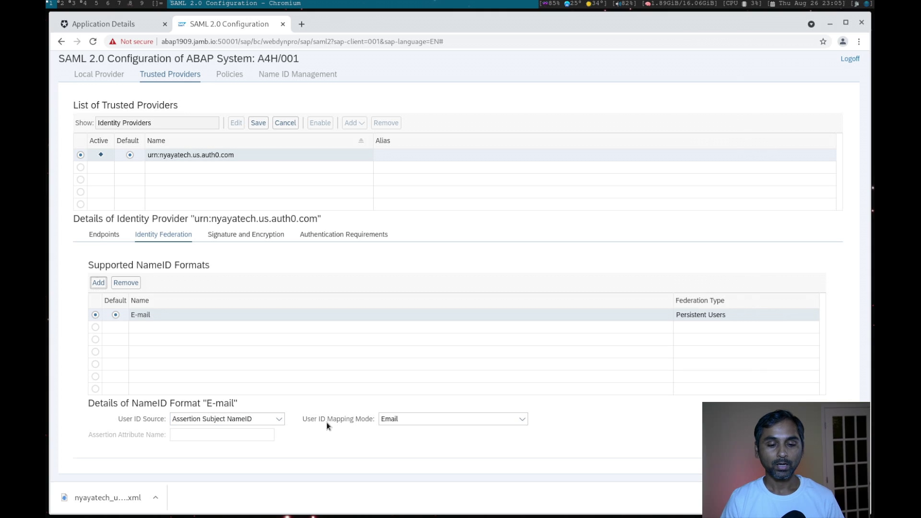
{"action": "left_click", "coordinate": [411, 417]}
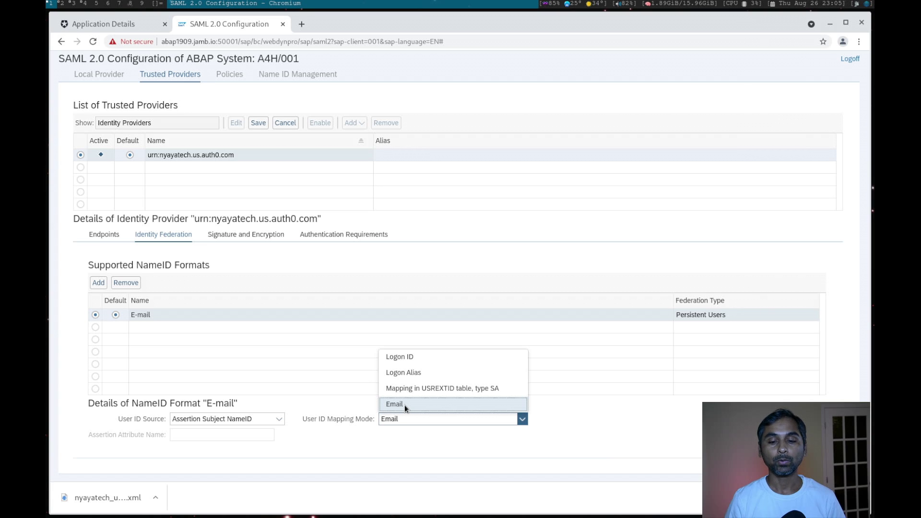
{"action": "left_click", "coordinate": [415, 374]}
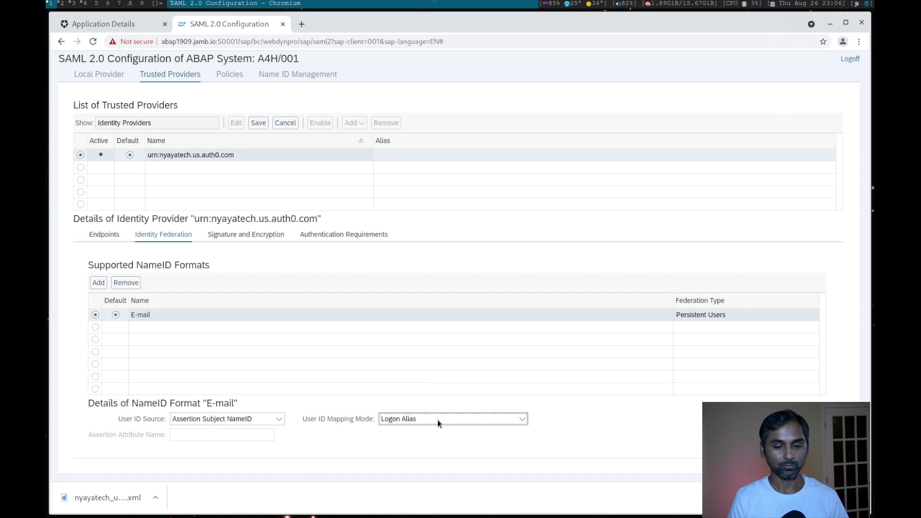
{"action": "left_click", "coordinate": [258, 123]}
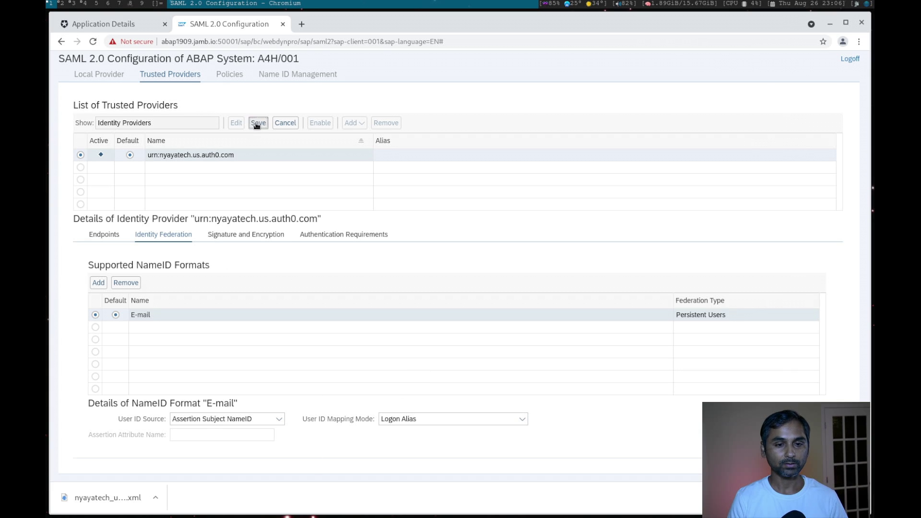
Step: Enable the trusted provider urn:nyayatech.us.auth0.com and display the local provider configuration
{"action": "left_click", "coordinate": [320, 123]}
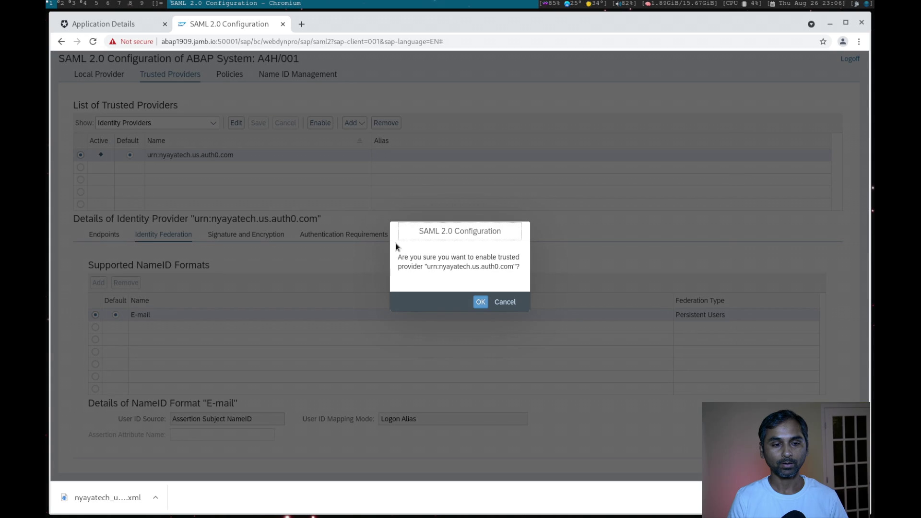
{"action": "left_click", "coordinate": [480, 302]}
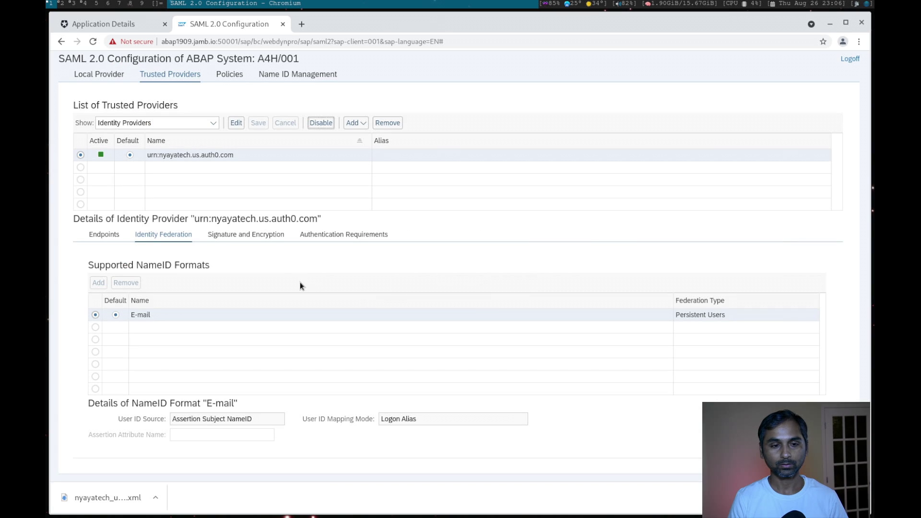
{"action": "left_click", "coordinate": [105, 75]}
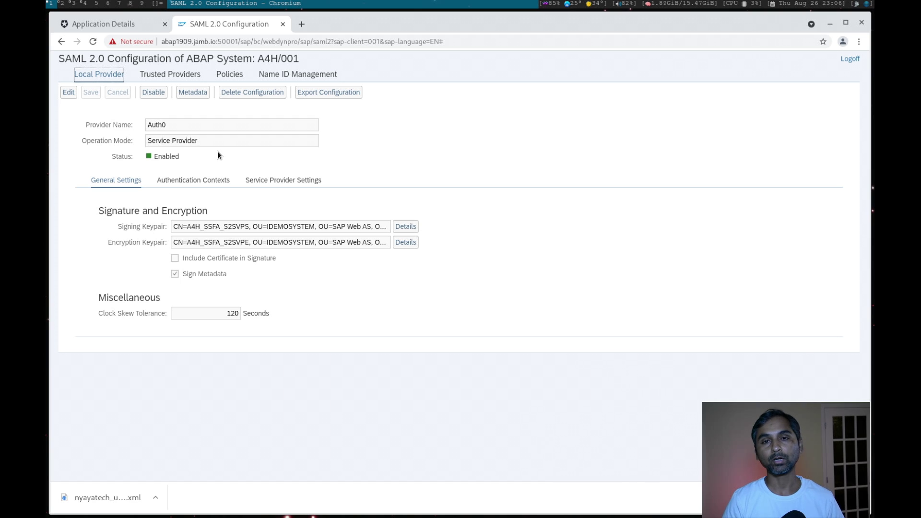
Step: Switch to the Auth0 dashboard and replace the SAML2 Web App settings code with the prepared JSON using nameIdentifierFormat urn:oasis:names:tc:SAML:1.1:nameid-format:emailAddress
{"action": "left_click", "coordinate": [117, 21]}
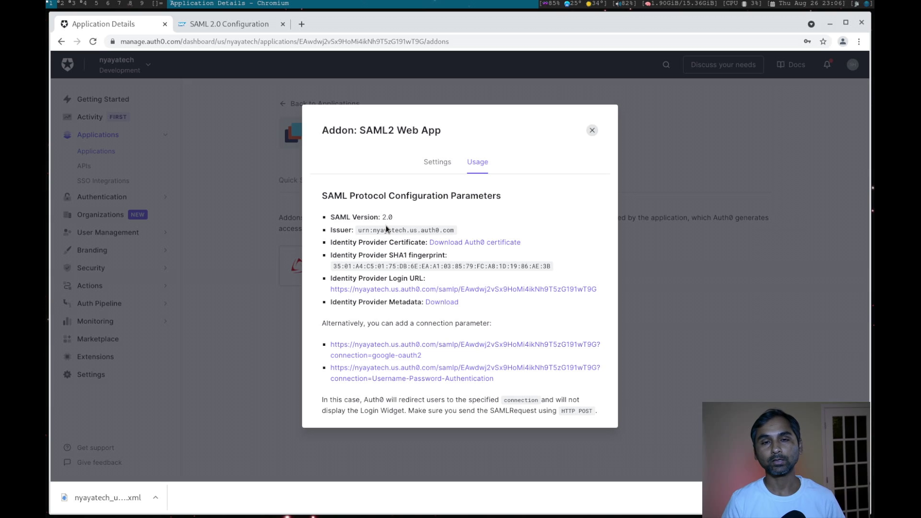
{"action": "left_click", "coordinate": [437, 162]}
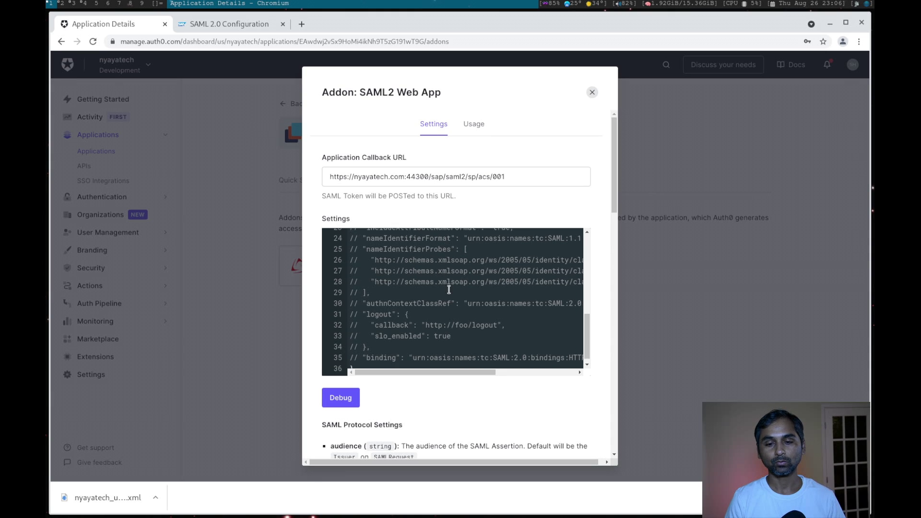
{"action": "scroll", "coordinate": [475, 328], "scroll_direction": "up", "scroll_amount": 3}
{"action": "scroll", "coordinate": [474, 328], "scroll_direction": "up", "scroll_amount": 3}
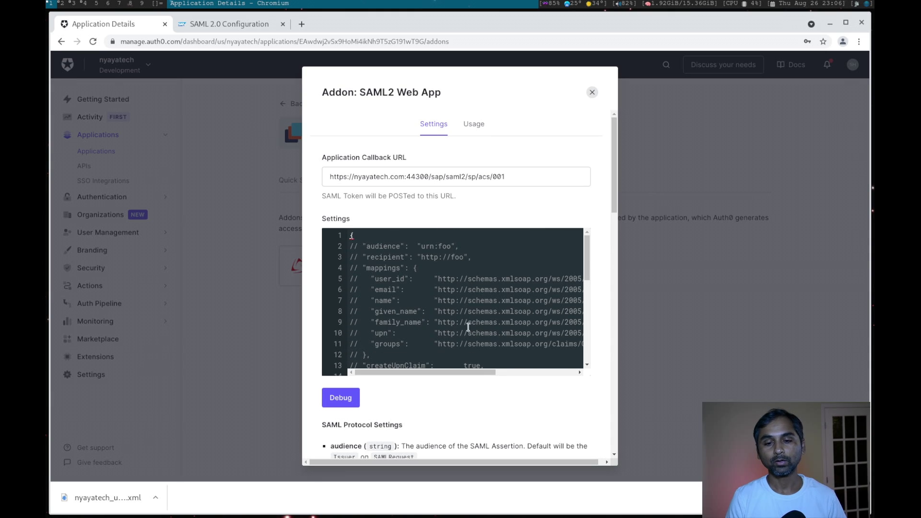
{"action": "scroll", "coordinate": [469, 325], "scroll_direction": "down", "scroll_amount": 7}
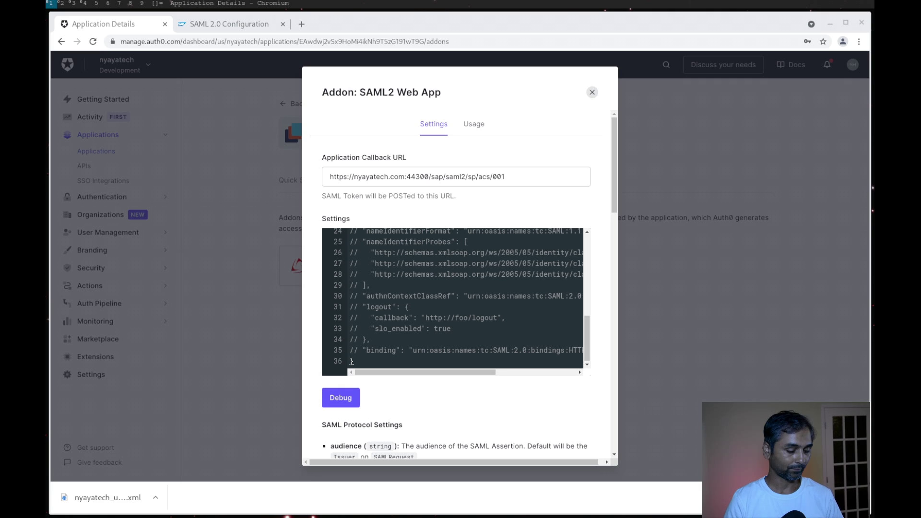
{"action": "left_click", "coordinate": [455, 306]}
{"action": "key", "text": "ctrl+a"}
{"action": "key", "text": "ctrl+v"}
{"action": "mouse_move", "coordinate": [386, 371]}
{"action": "left_mouse_down"}
{"action": "mouse_move", "coordinate": [502, 370]}
{"action": "mouse_move", "coordinate": [379, 372]}
{"action": "left_mouse_up"}
{"action": "left_click_drag", "start_coordinate": [357, 296], "coordinate": [600, 293]}
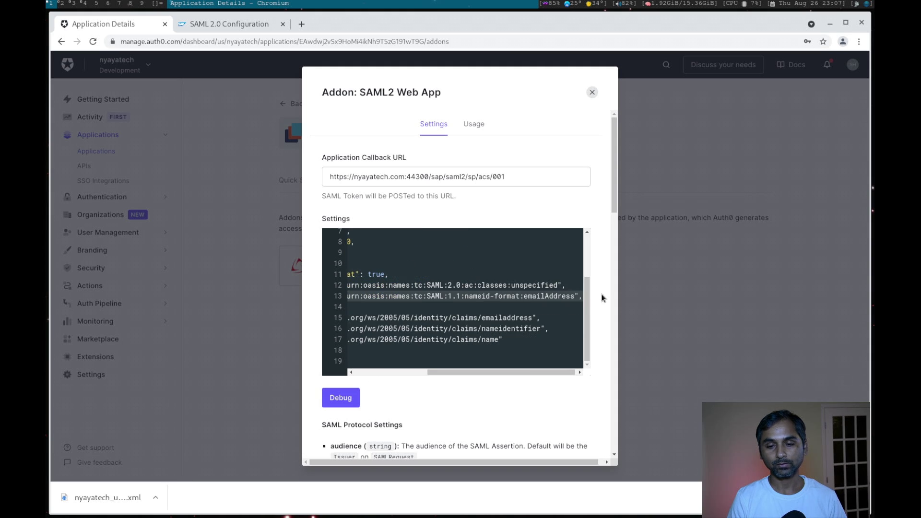
{"action": "left_click_drag", "start_coordinate": [520, 374], "coordinate": [447, 374]}
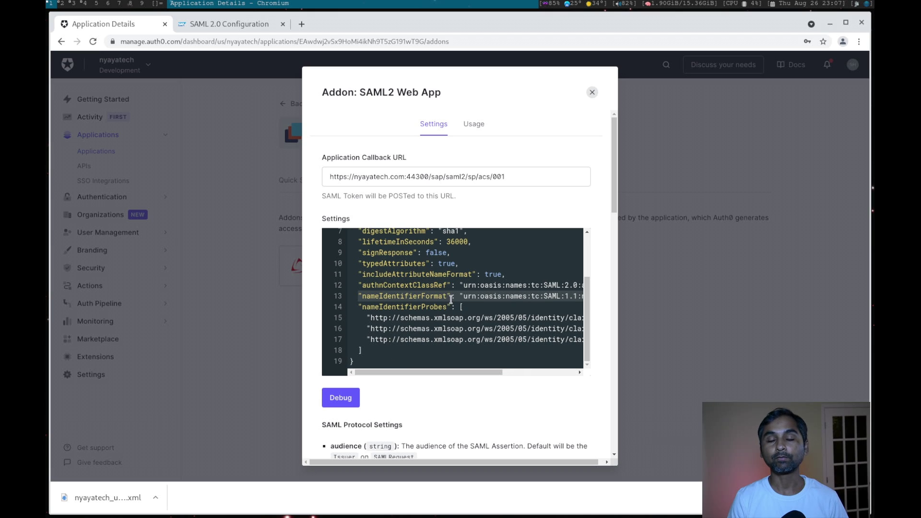
{"action": "left_click", "coordinate": [511, 292]}
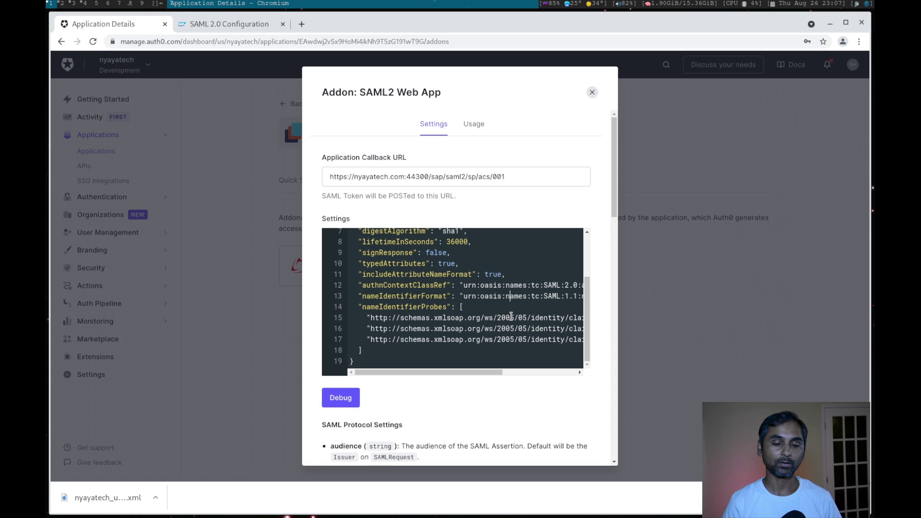
Step: Save the SAML2 Web App addon settings and close the addon dialog
{"action": "scroll", "coordinate": [600, 366], "scroll_direction": "down", "scroll_amount": 15}
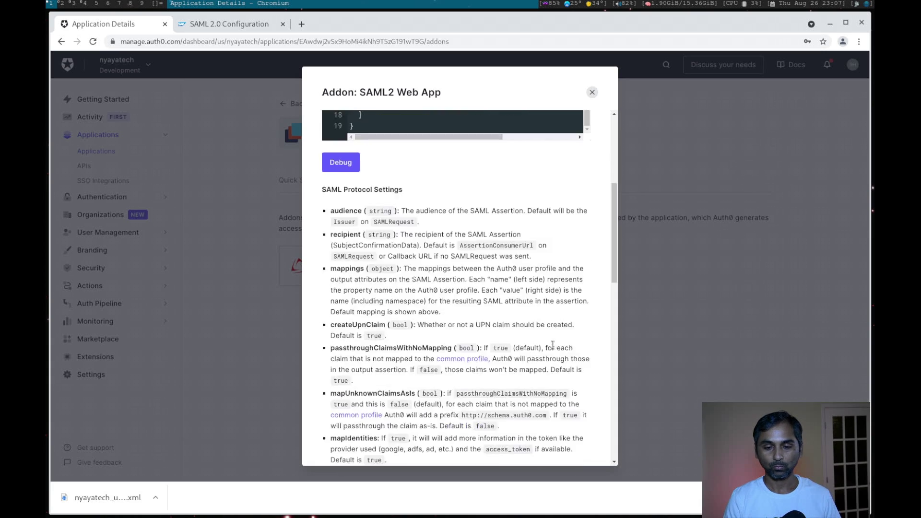
{"action": "scroll", "coordinate": [544, 338], "scroll_direction": "up", "scroll_amount": 12}
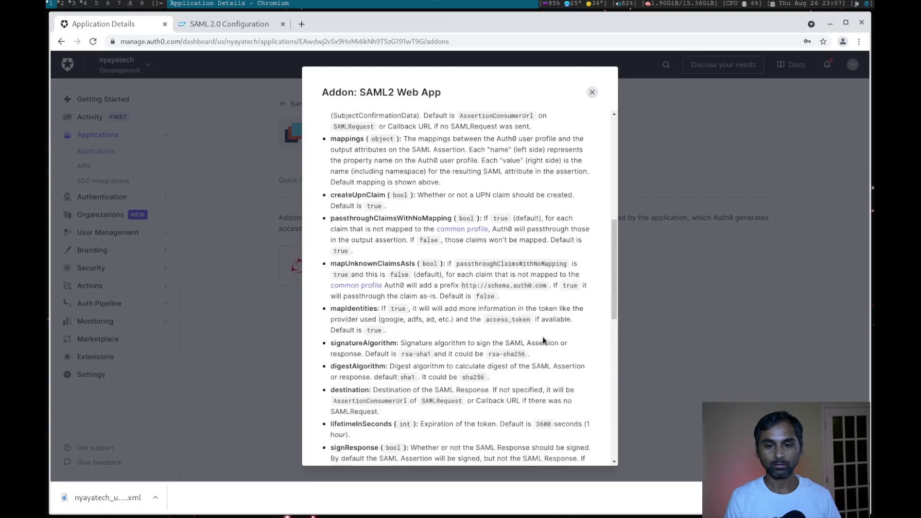
{"action": "scroll", "coordinate": [543, 336], "scroll_direction": "down", "scroll_amount": 18}
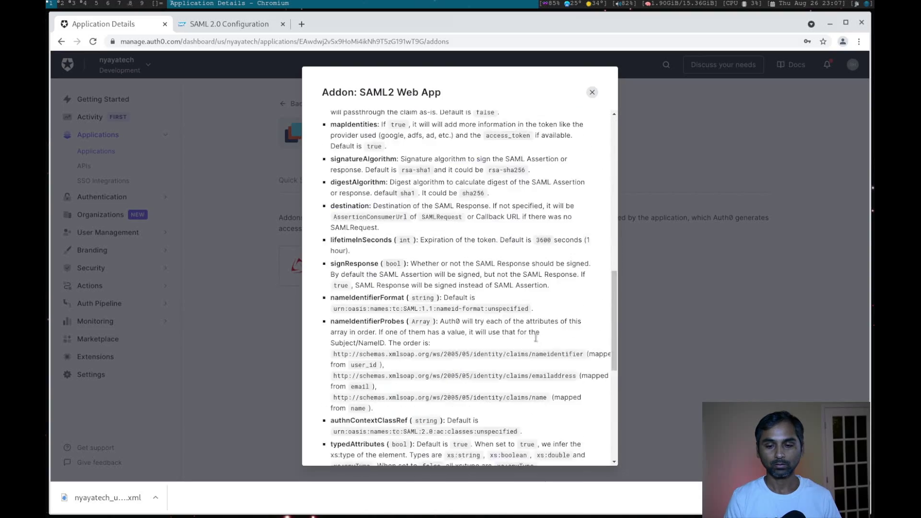
{"action": "left_click", "coordinate": [509, 443]}
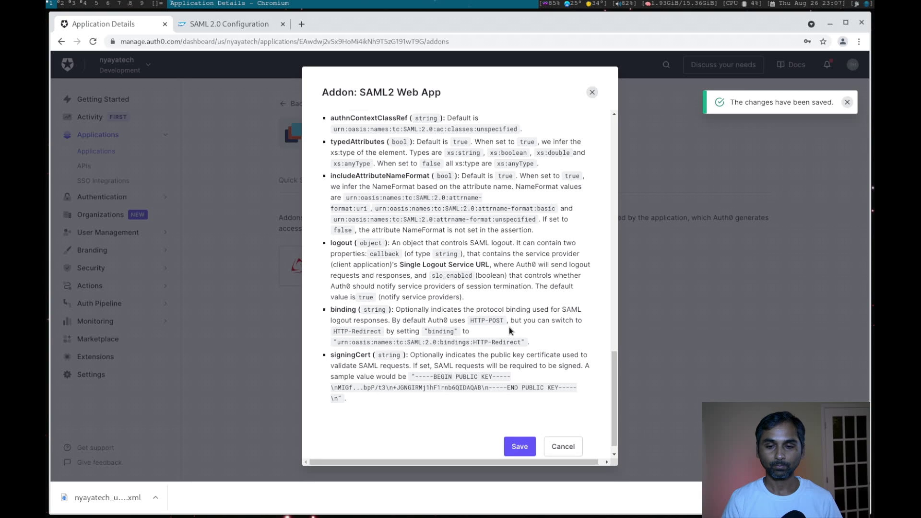
{"action": "left_click", "coordinate": [509, 450]}
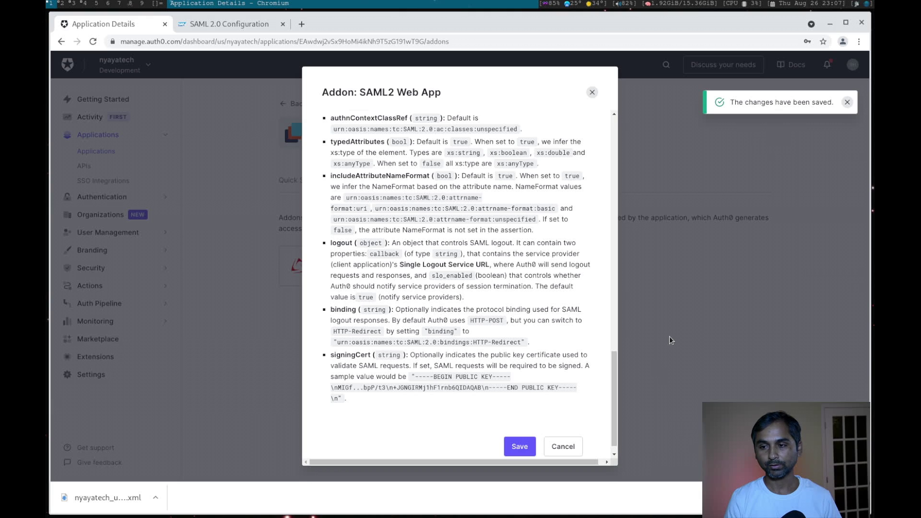
{"action": "left_click", "coordinate": [570, 445]}
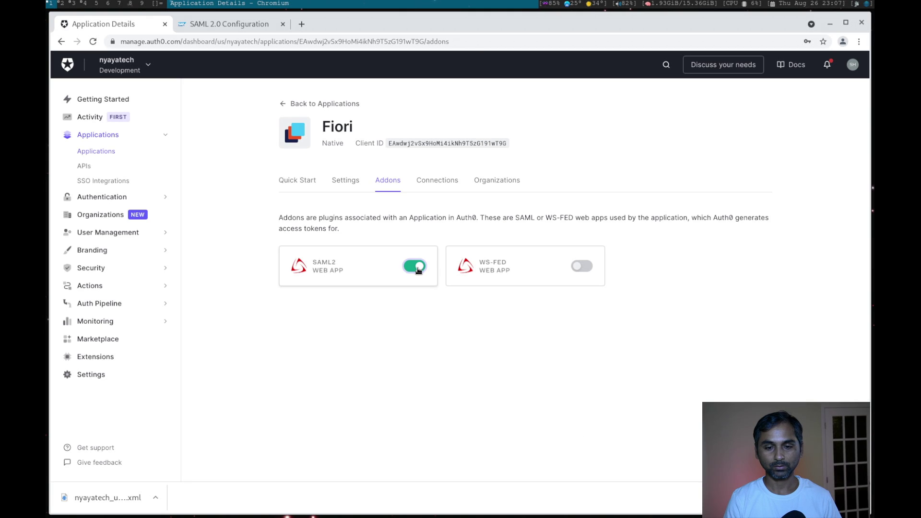
Step: Open the Fiori application's general settings and save the changes
{"action": "left_click", "coordinate": [345, 181]}
{"action": "scroll", "coordinate": [306, 295], "scroll_direction": "down", "scroll_amount": 15}
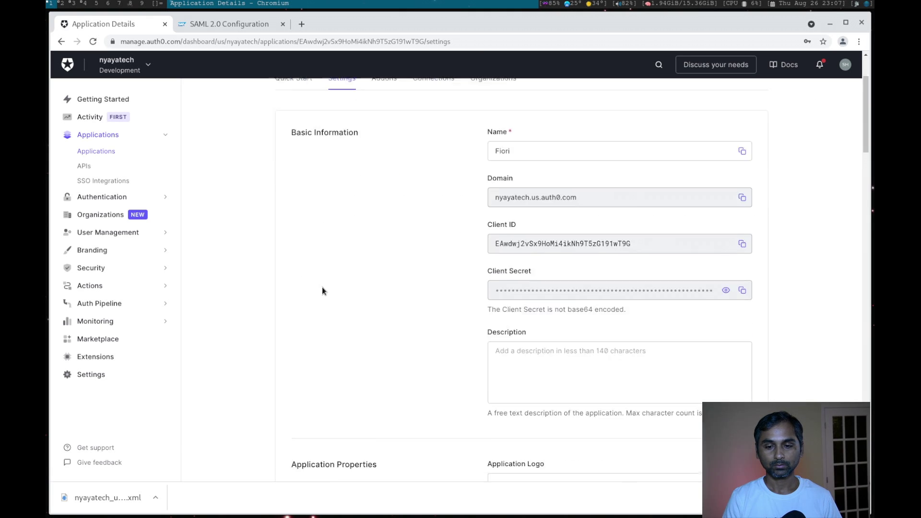
{"action": "scroll", "coordinate": [388, 288], "scroll_direction": "down", "scroll_amount": 20}
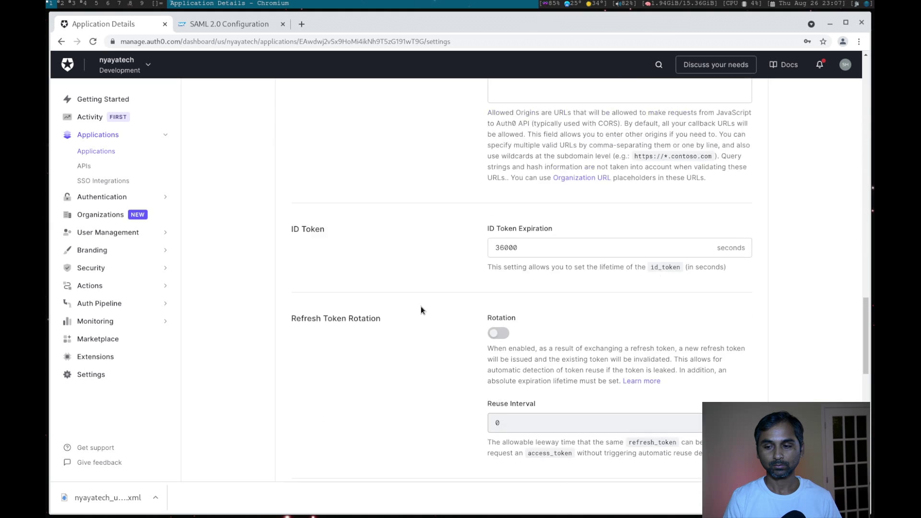
{"action": "scroll", "coordinate": [432, 317], "scroll_direction": "down", "scroll_amount": 3}
{"action": "left_click", "coordinate": [514, 341]}
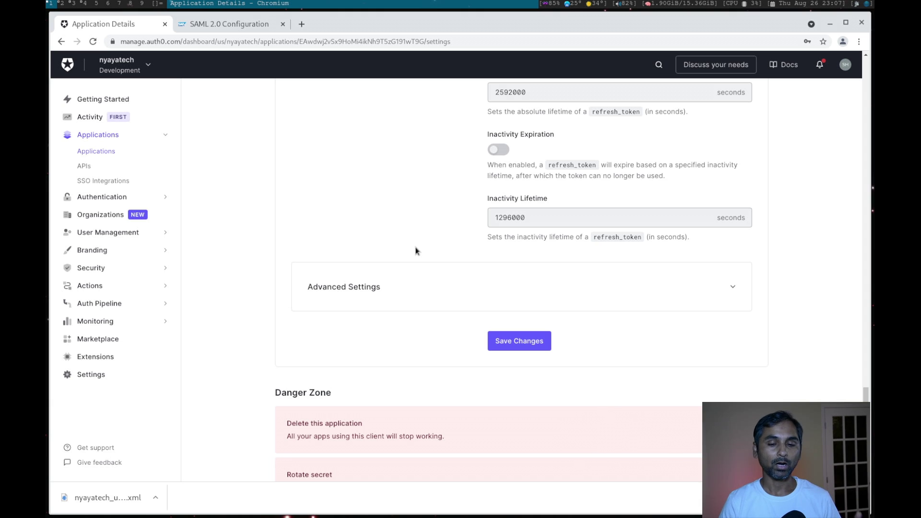
Step: Review the Fiori application's URIs and select the Application Login URI text
{"action": "scroll", "coordinate": [415, 247], "scroll_direction": "up", "scroll_amount": 10}
{"action": "scroll", "coordinate": [400, 274], "scroll_direction": "up", "scroll_amount": 10}
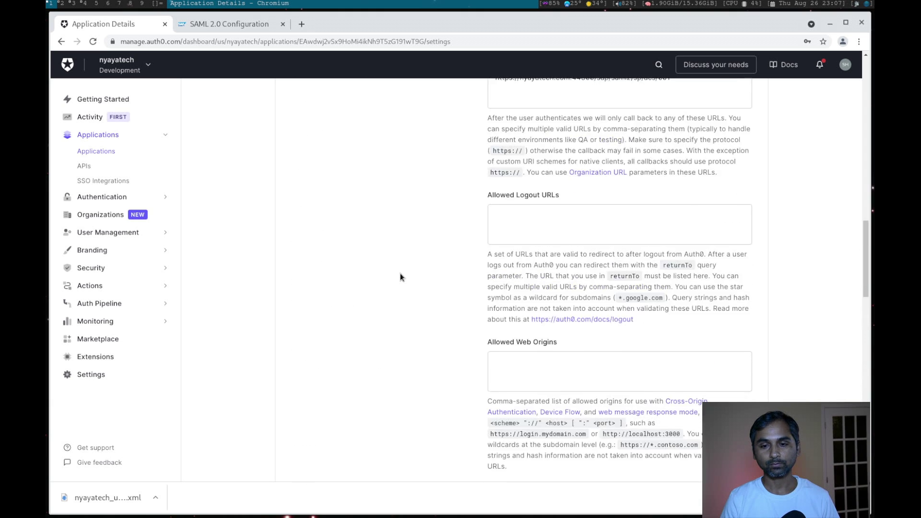
{"action": "scroll", "coordinate": [424, 298], "scroll_direction": "down", "scroll_amount": 1}
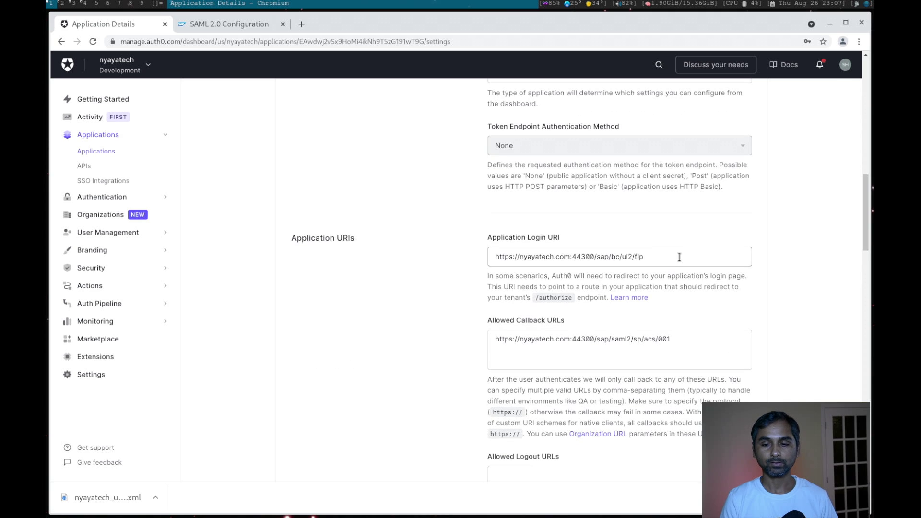
{"action": "left_click_drag", "start_coordinate": [664, 257], "coordinate": [451, 260]}
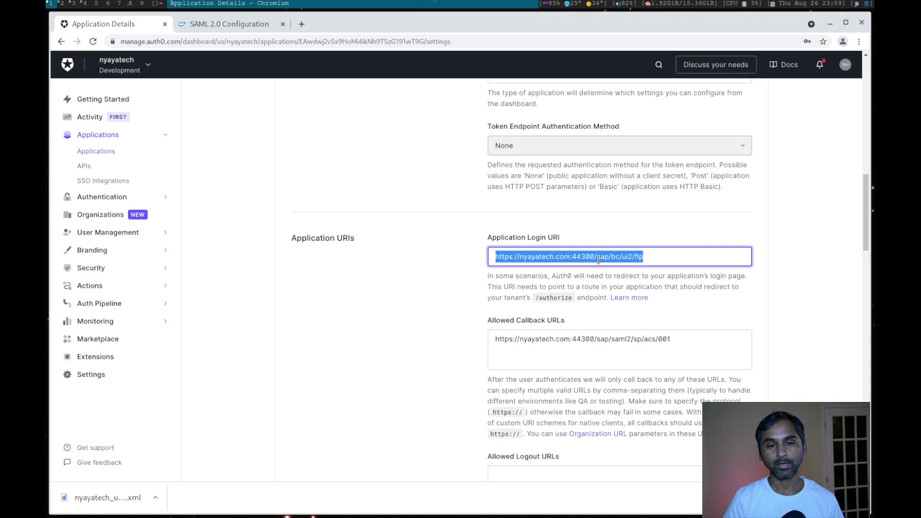
{"action": "left_click", "coordinate": [859, 42]}
{"action": "left_click", "coordinate": [788, 81]}
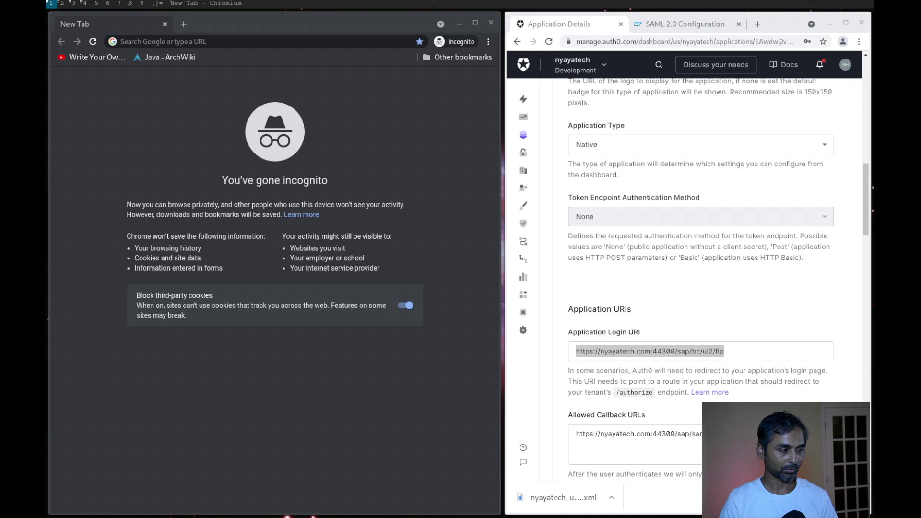
{"action": "type", "text": "https://nyayatech.com:44300/sap/bc/ui2/flp?sap-client=001&sap-language=EN#Shell-home"}
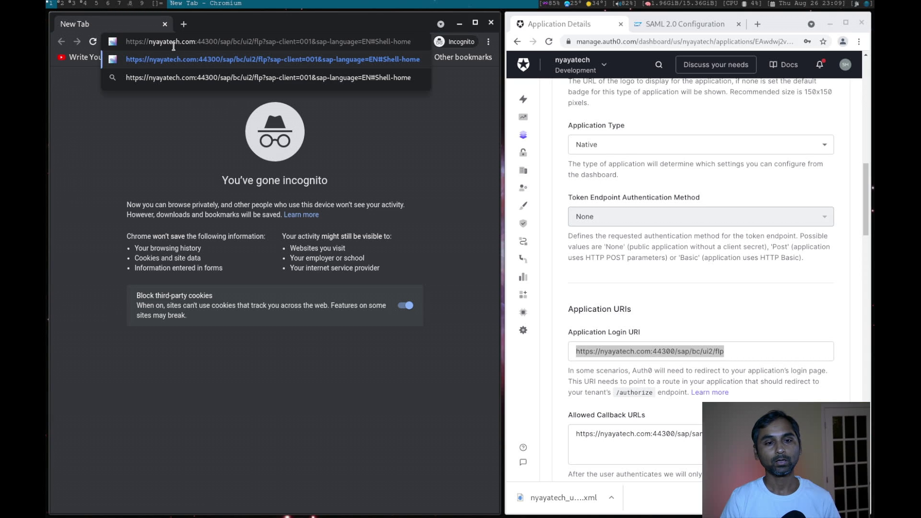
{"action": "left_click_drag", "start_coordinate": [152, 41], "coordinate": [218, 41]}
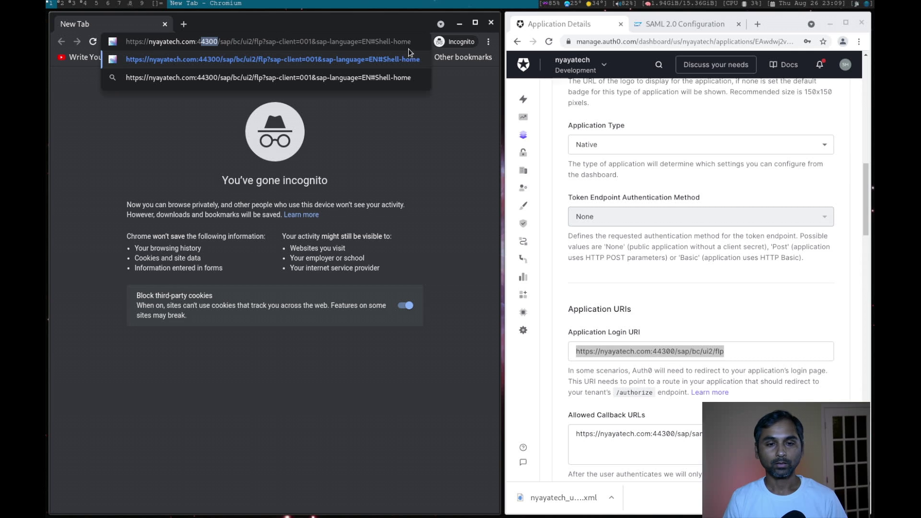
{"action": "left_click", "coordinate": [373, 60]}
{"action": "left_click", "coordinate": [148, 268]}
{"action": "left_click", "coordinate": [178, 344]}
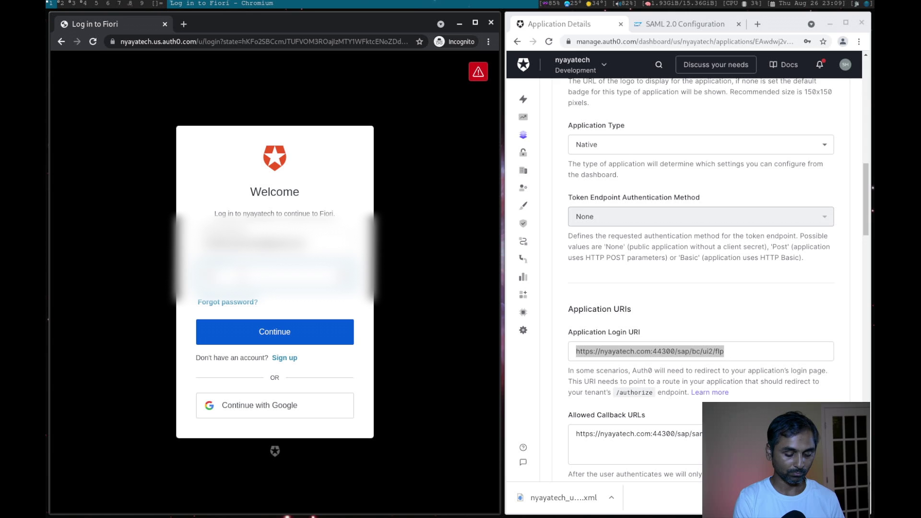
Step: Log in to Fiori on the Auth0 page with the account e-mail and password, and open the Approve Purchase Orders app
{"action": "key", "text": "Return"}
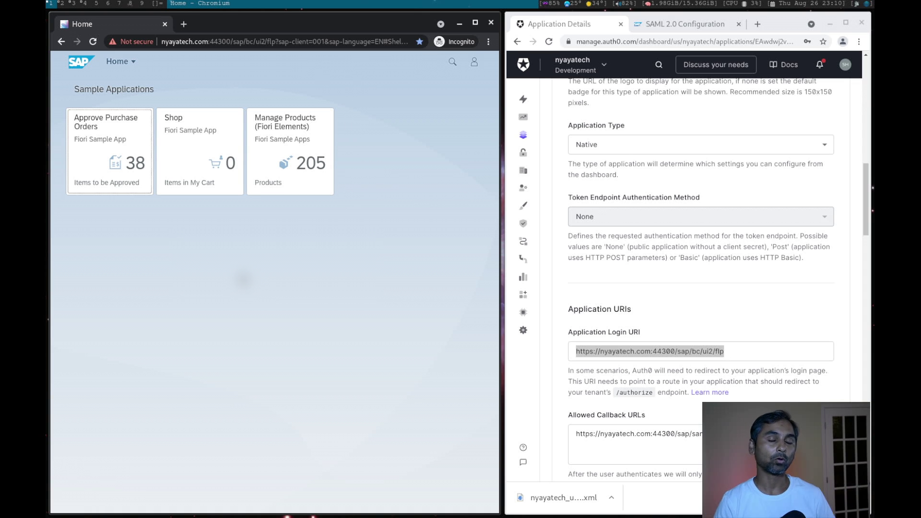
{"action": "left_click", "coordinate": [96, 152]}
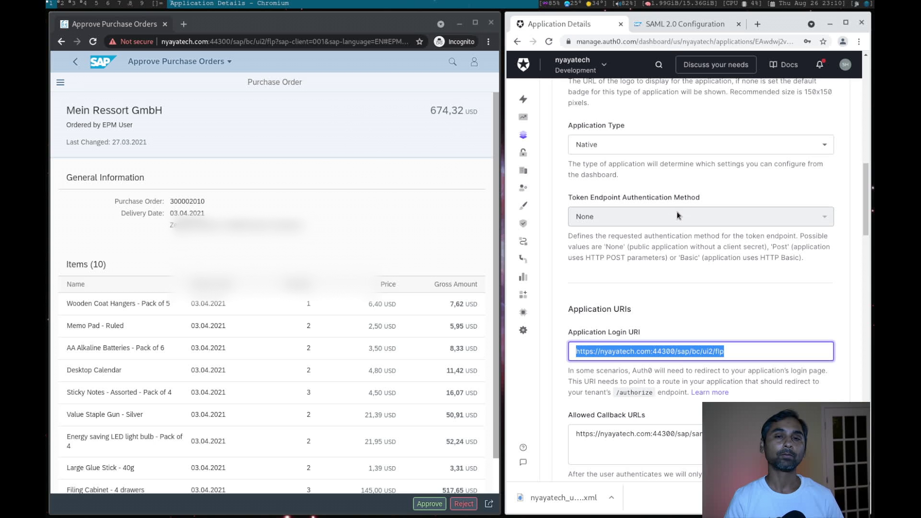
Step: Return to the Auth0 dashboard and display the SAML2 Web App addon's settings code for the Fiori application
{"action": "scroll", "coordinate": [593, 268], "scroll_direction": "up", "scroll_amount": 10}
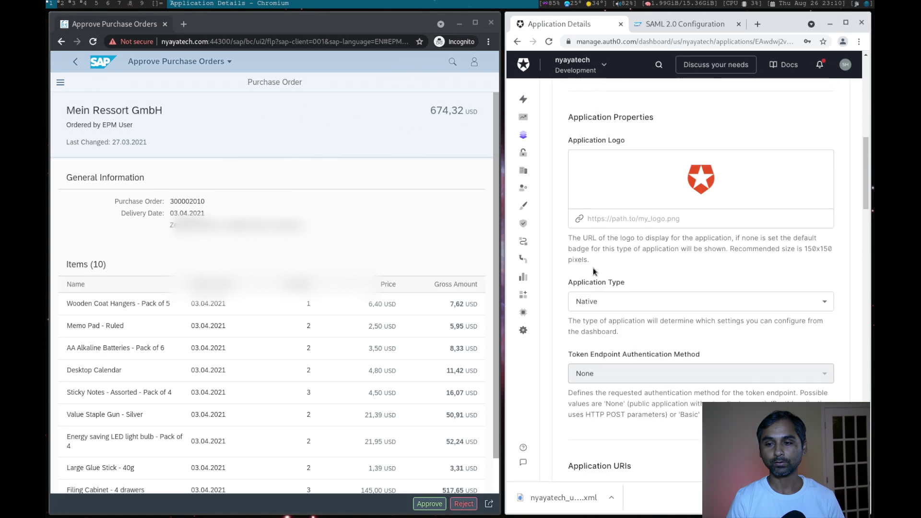
{"action": "left_click", "coordinate": [662, 182]}
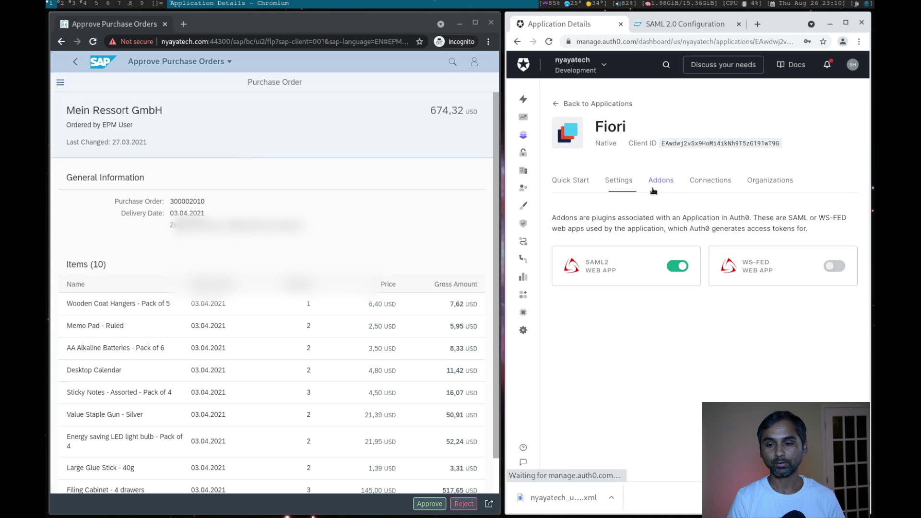
{"action": "left_click", "coordinate": [599, 267]}
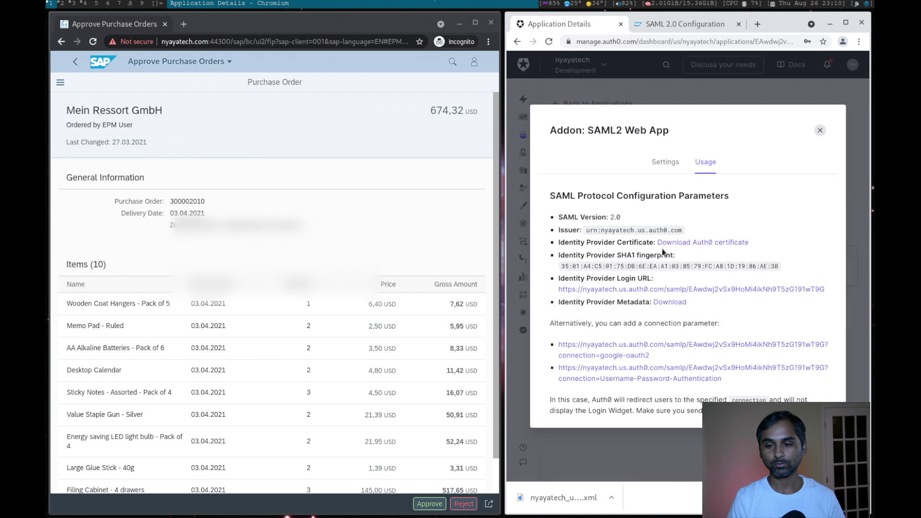
{"action": "left_click", "coordinate": [666, 162]}
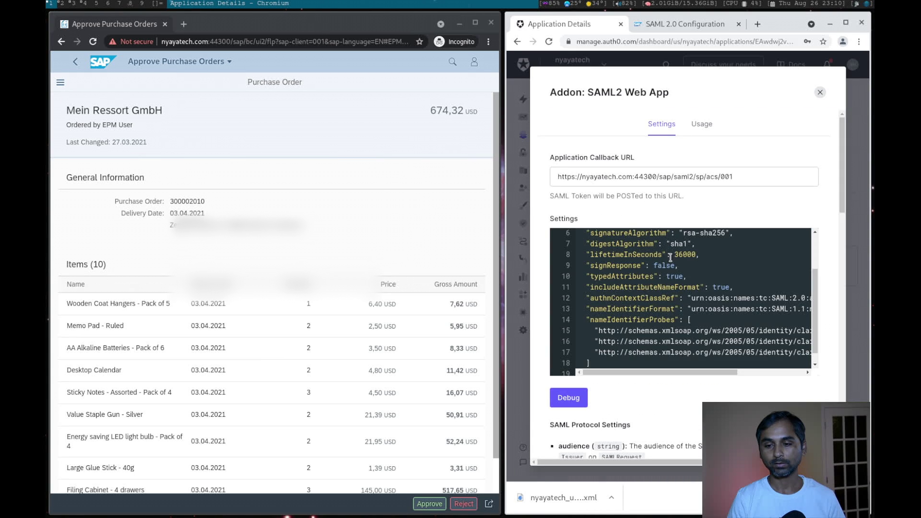